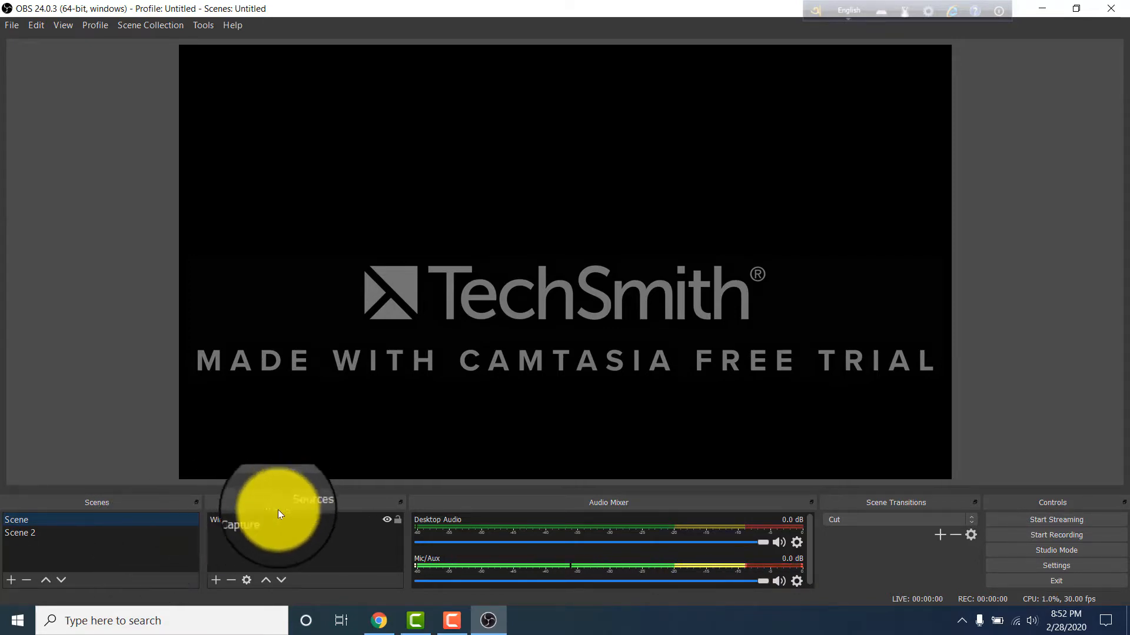
# Remove the Window Capture source from the scene.
pyautogui.click(263, 521)
pyautogui.click(330, 460)
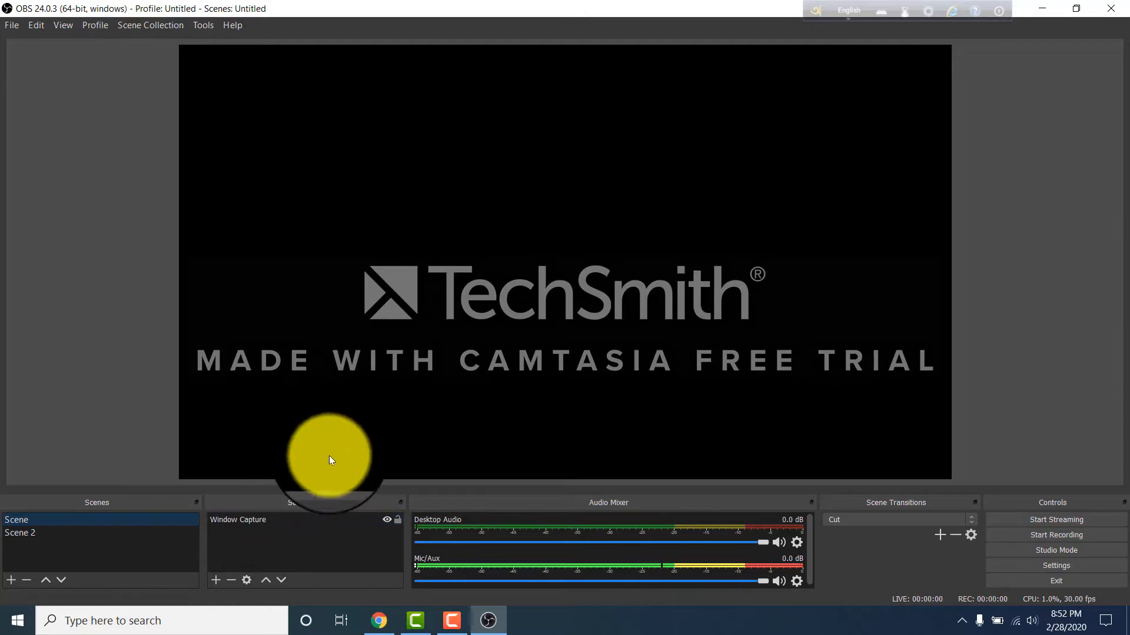
pyautogui.click(312, 524)
pyautogui.rightClick(312, 523)
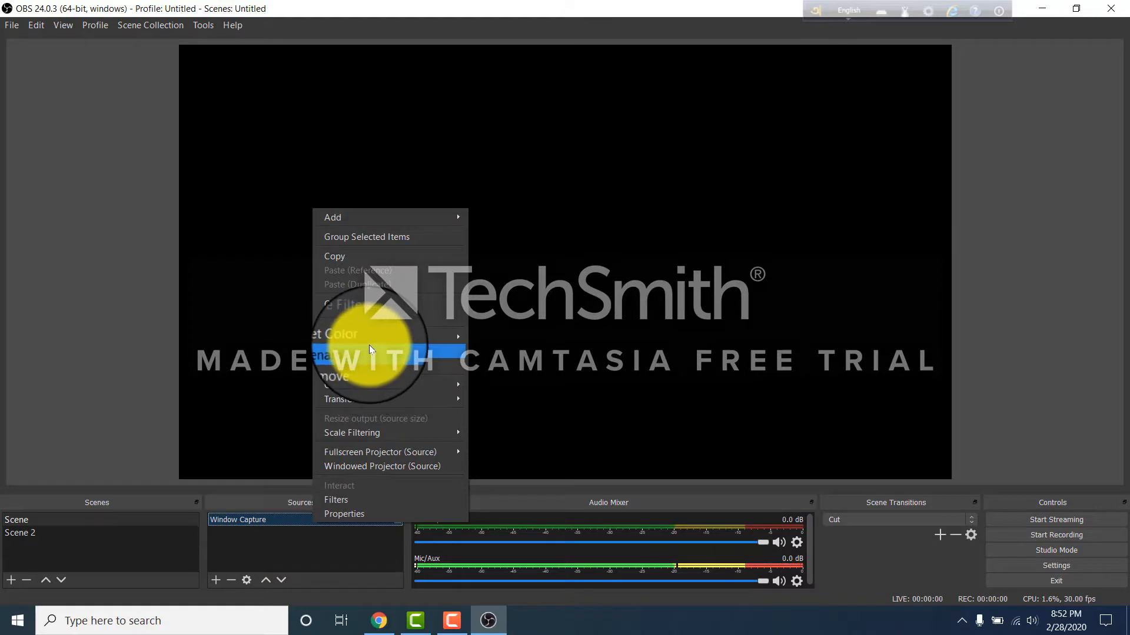
pyautogui.click(379, 366)
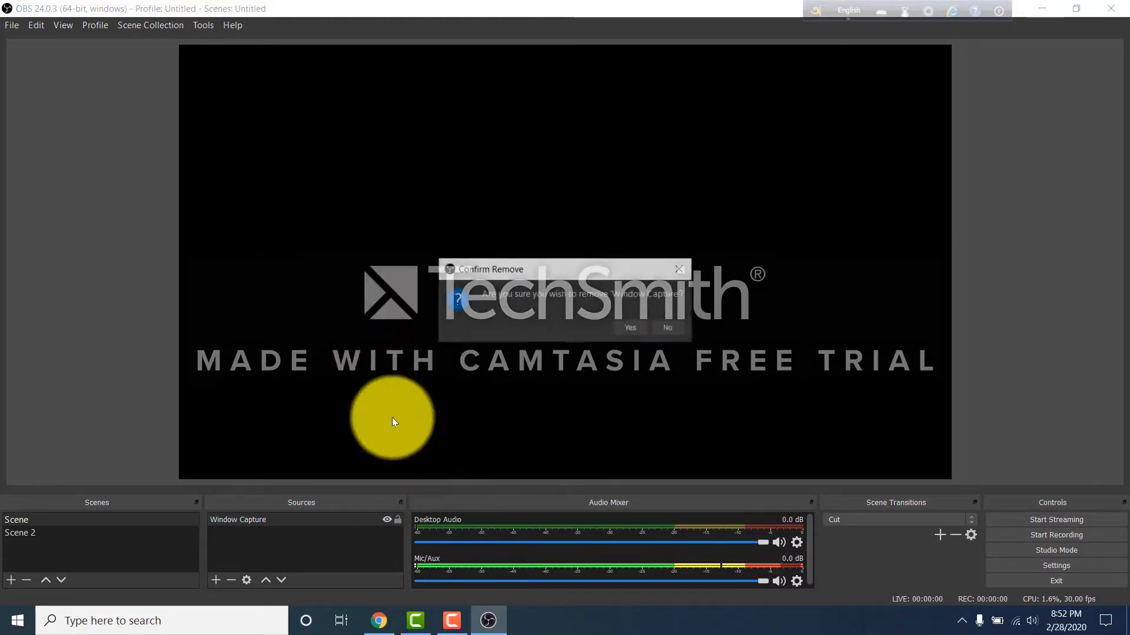
pyautogui.click(630, 326)
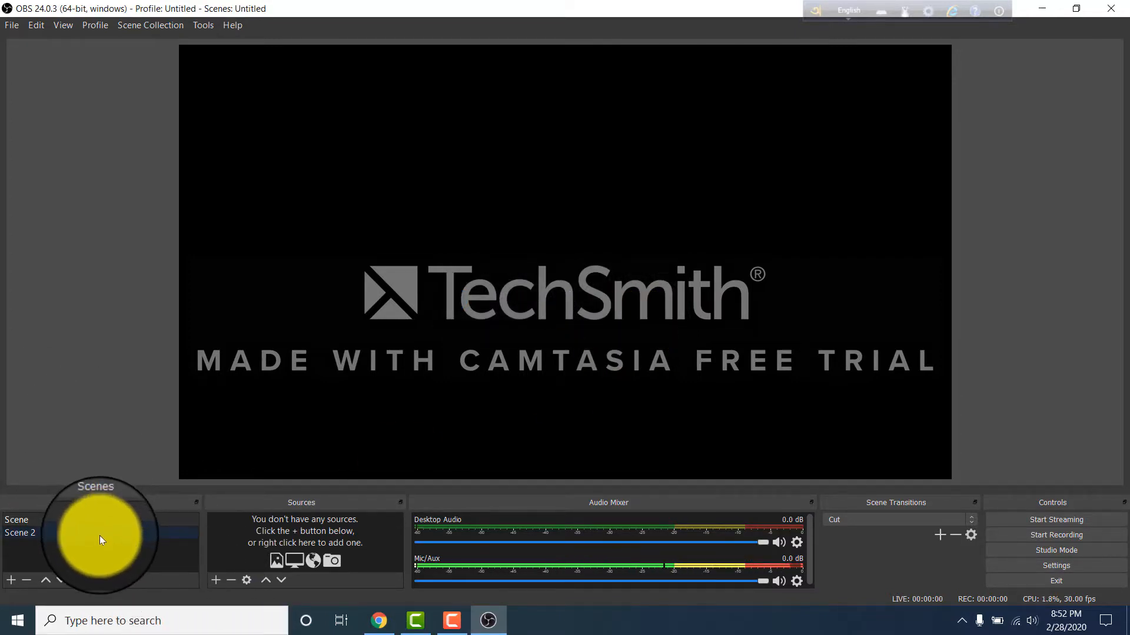
# Add a new VLC Video Source named azan to the scene.
pyautogui.click(217, 580)
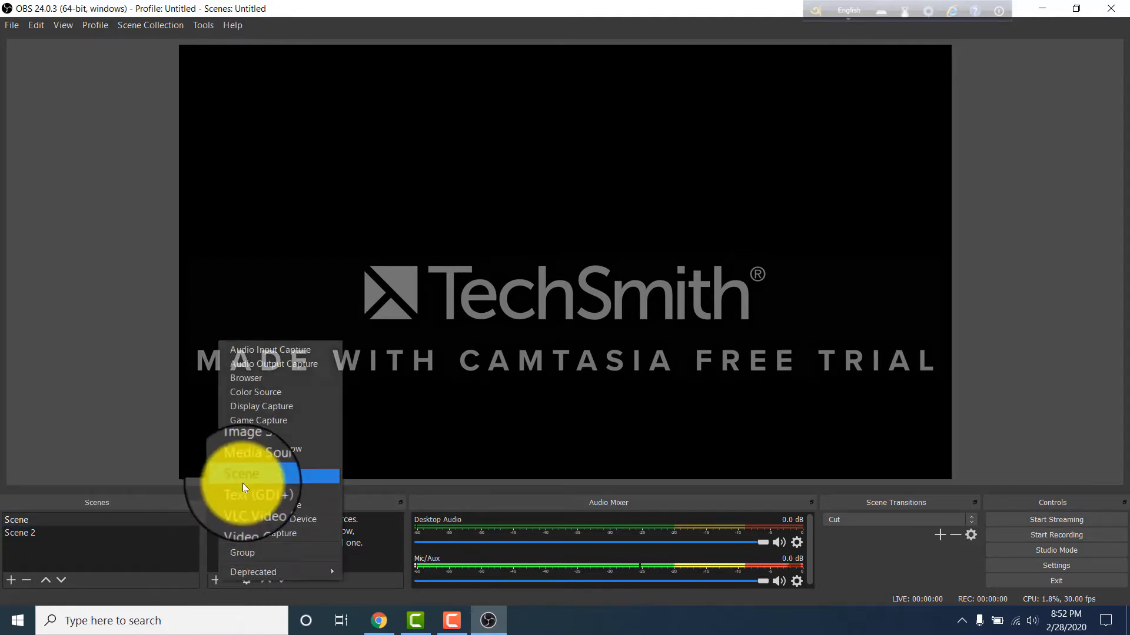
pyautogui.click(277, 503)
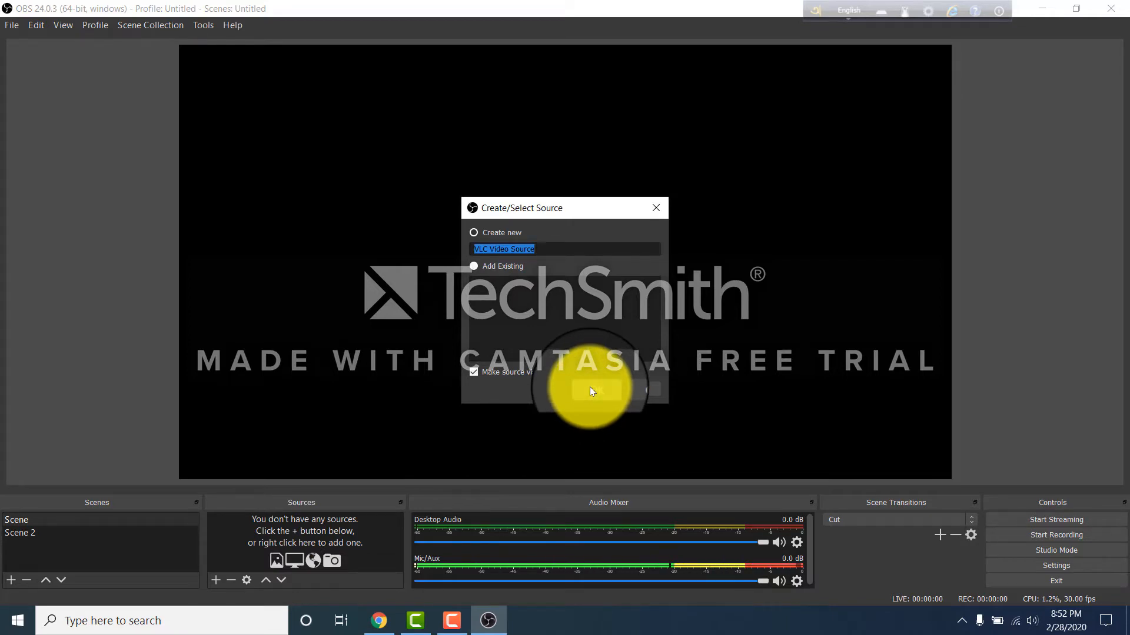
pyautogui.write('a')
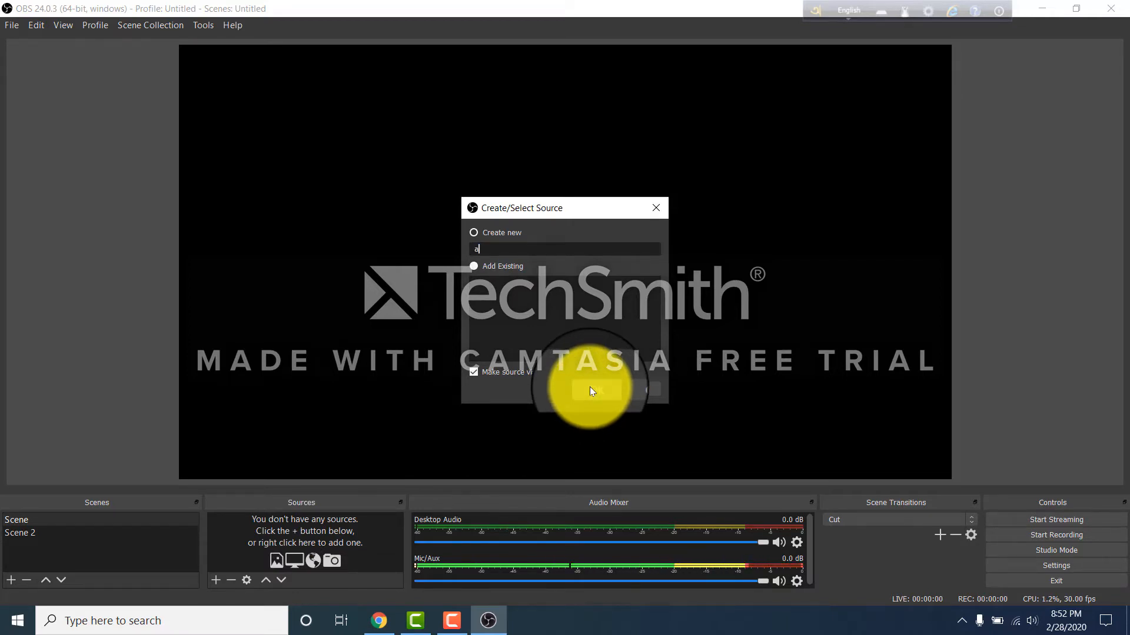
pyautogui.write('zan')
pyautogui.click(590, 387)
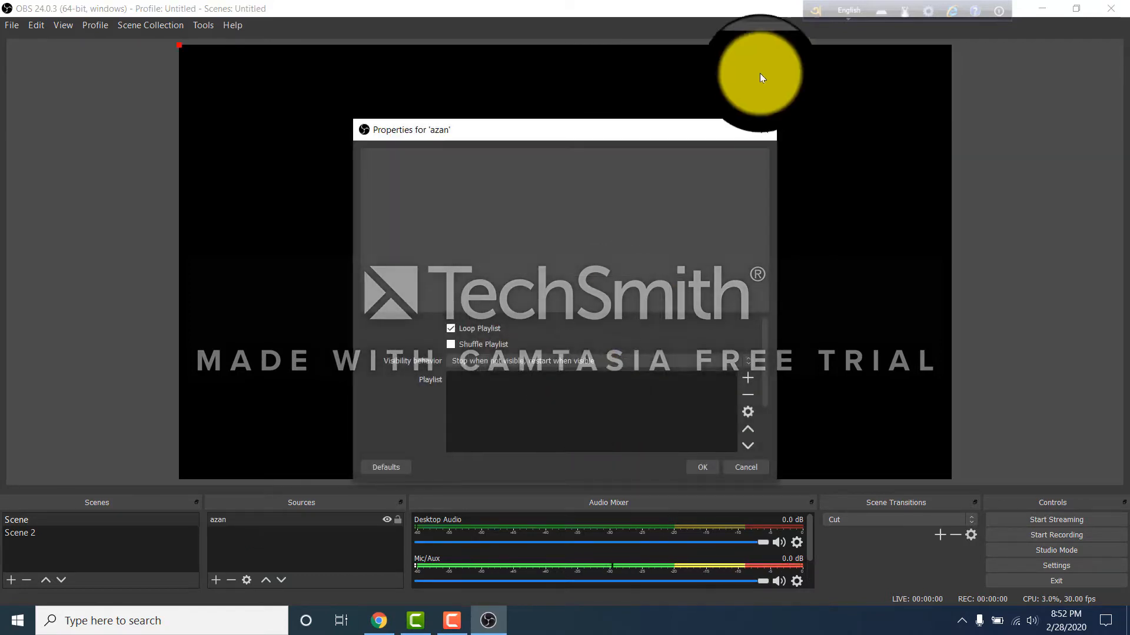
# Add the "azzan fajar in masjid al harram" video from the downloadss folder on drive E to the azan playlist and accept the properties.
pyautogui.click(750, 376)
pyautogui.click(798, 385)
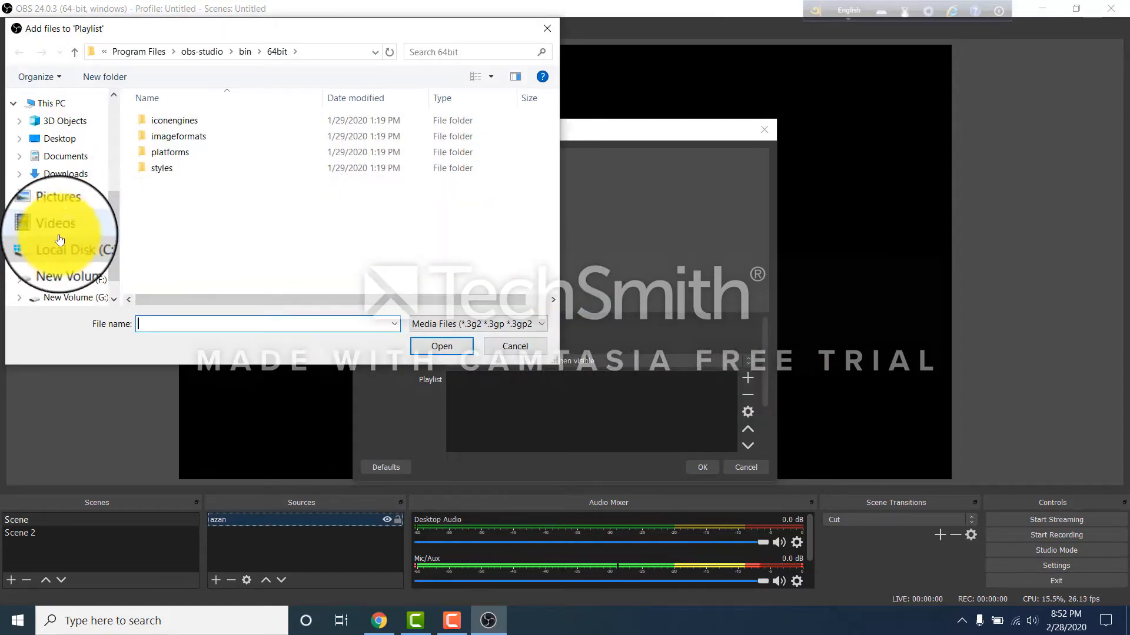
pyautogui.click(97, 263)
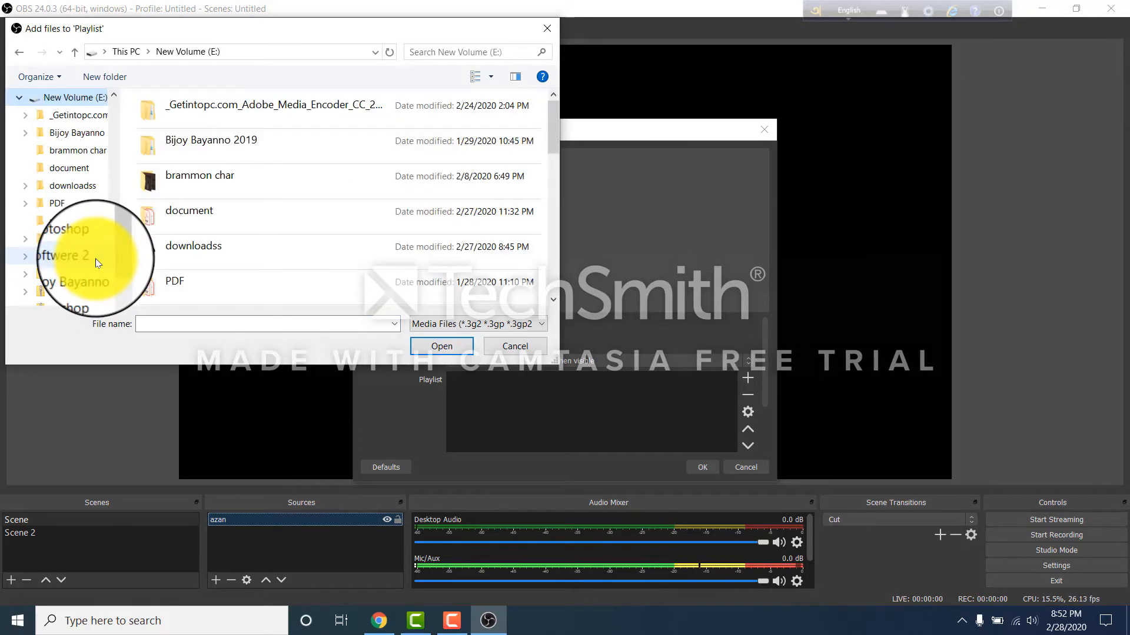
pyautogui.doubleClick(210, 237)
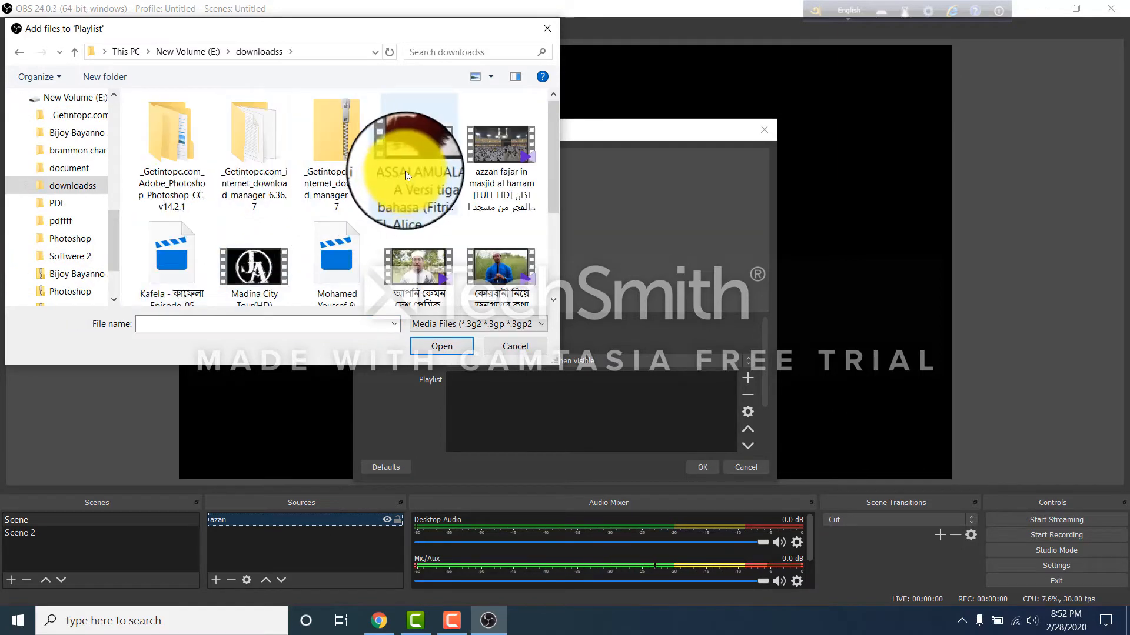
pyautogui.doubleClick(468, 172)
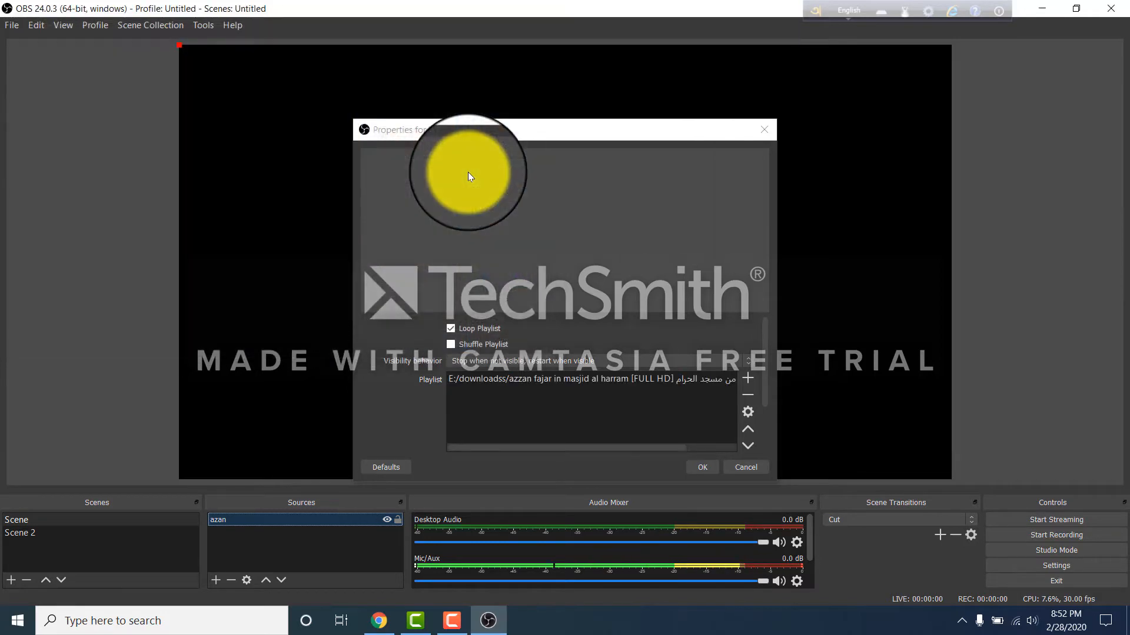
pyautogui.click(701, 468)
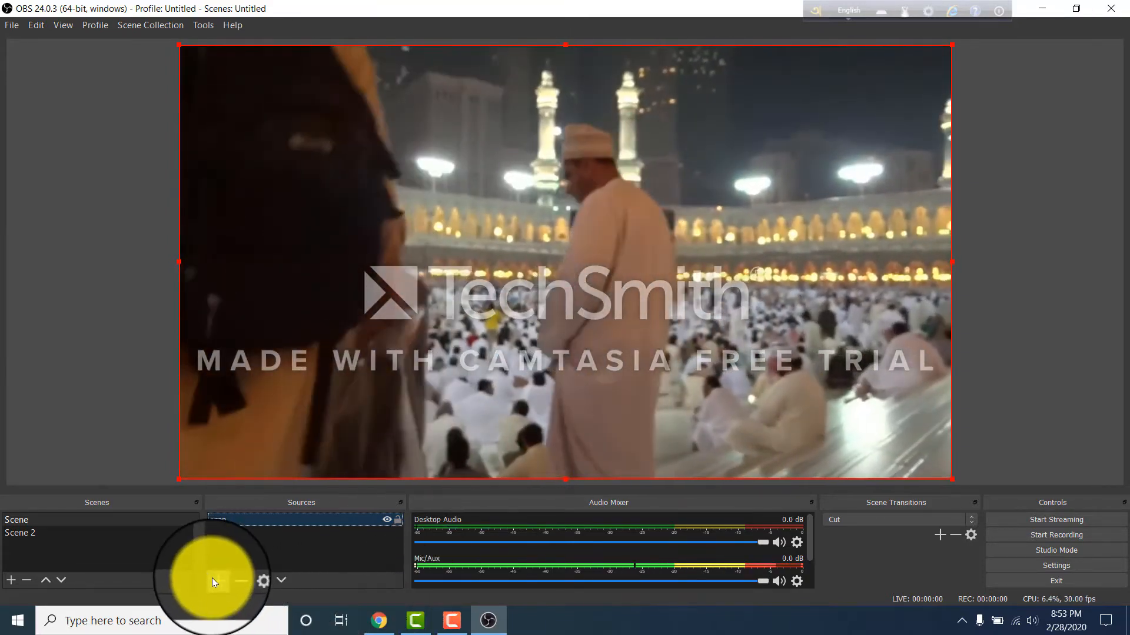
# Add a new Image source to the scene, keeping the default name Image.
pyautogui.click(212, 579)
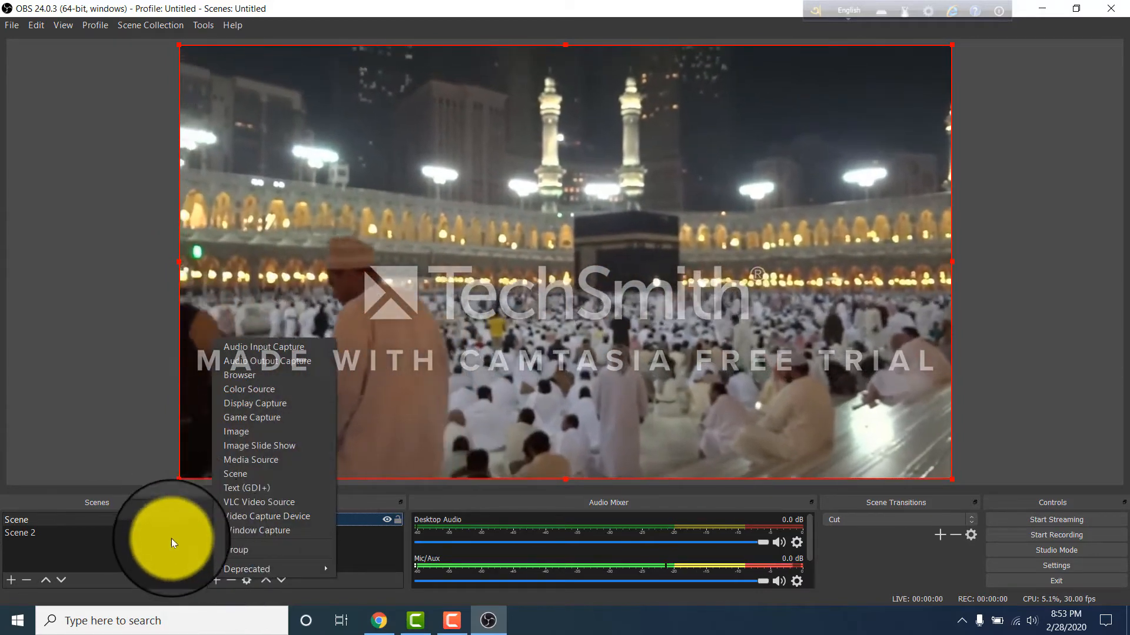
pyautogui.click(171, 539)
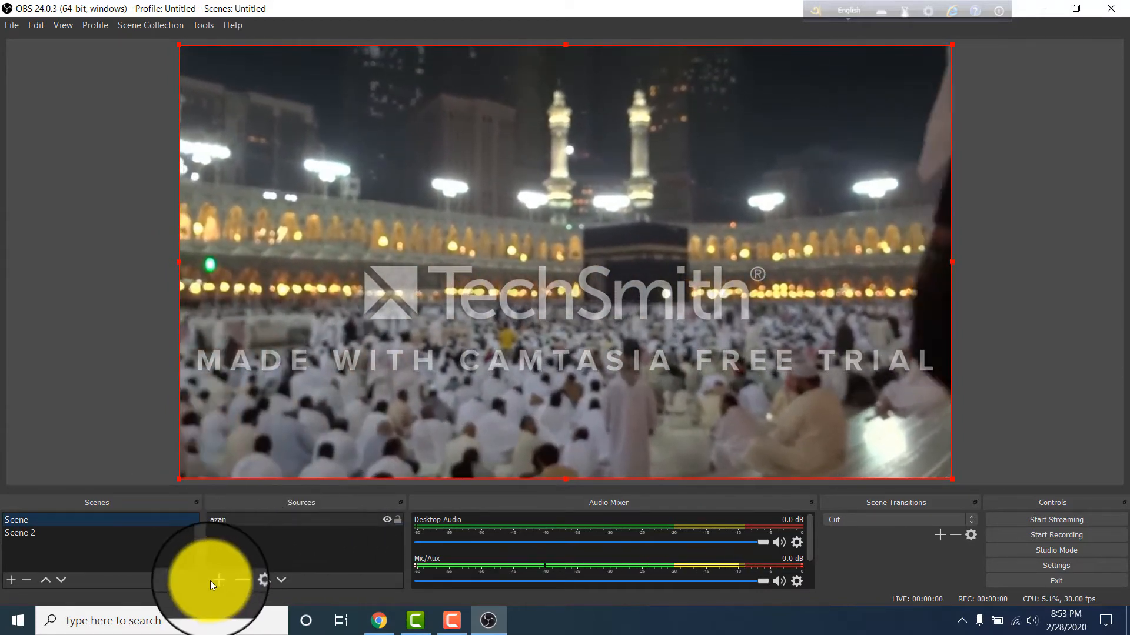
pyautogui.click(215, 580)
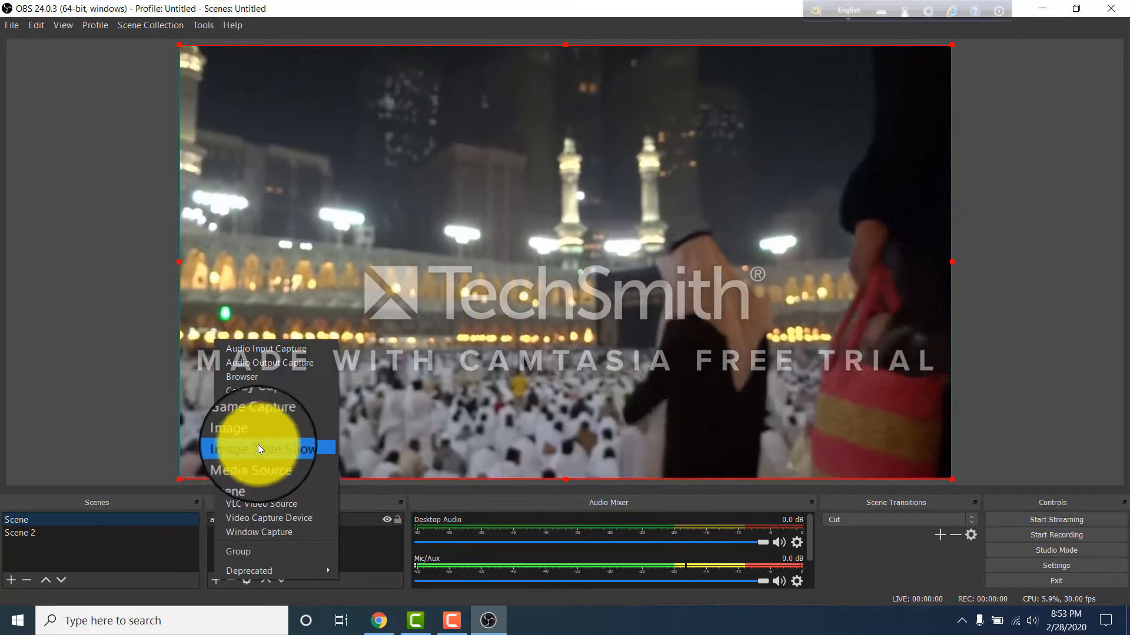
pyautogui.click(263, 434)
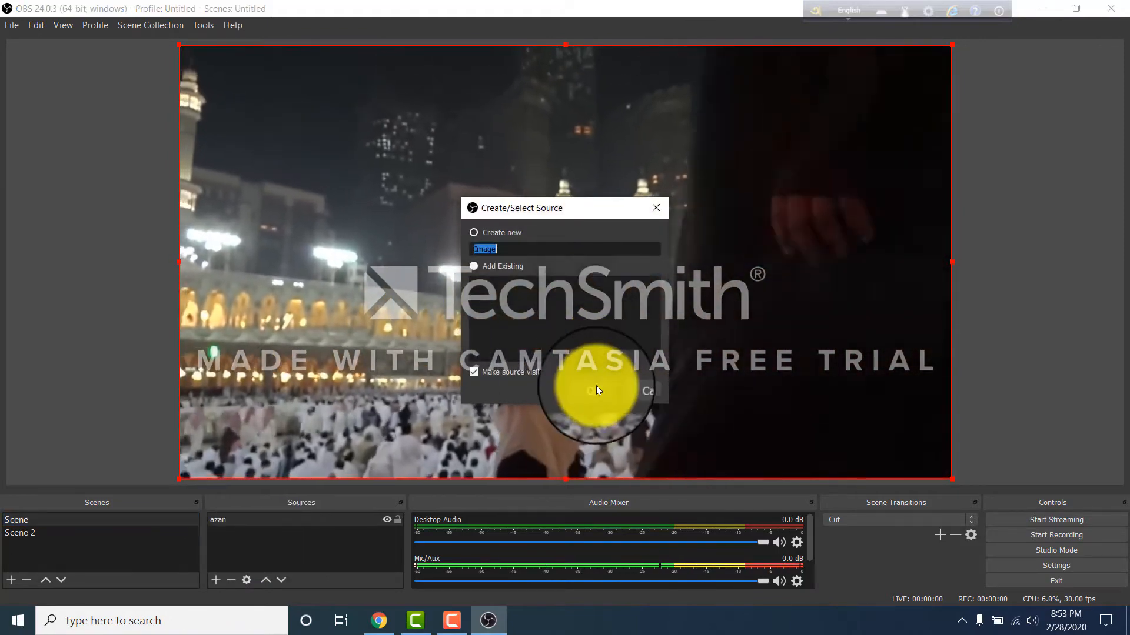
pyautogui.click(595, 389)
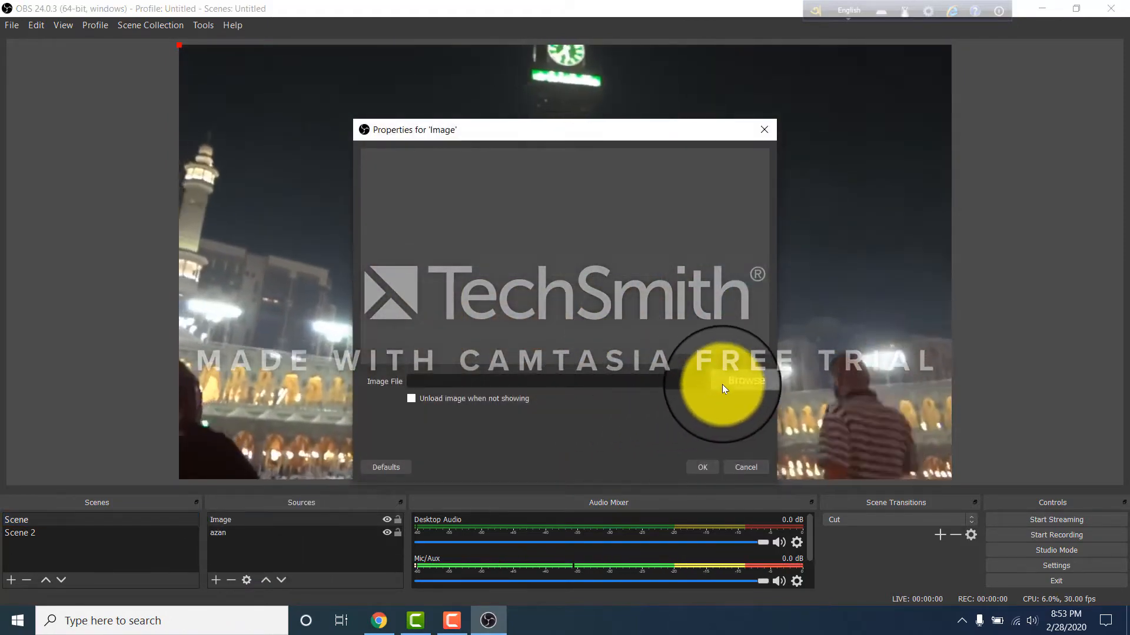
# Load Bijoy 71.PNG from the Desktop into the Image source and shift the logo slightly in the preview.
pyautogui.click(725, 383)
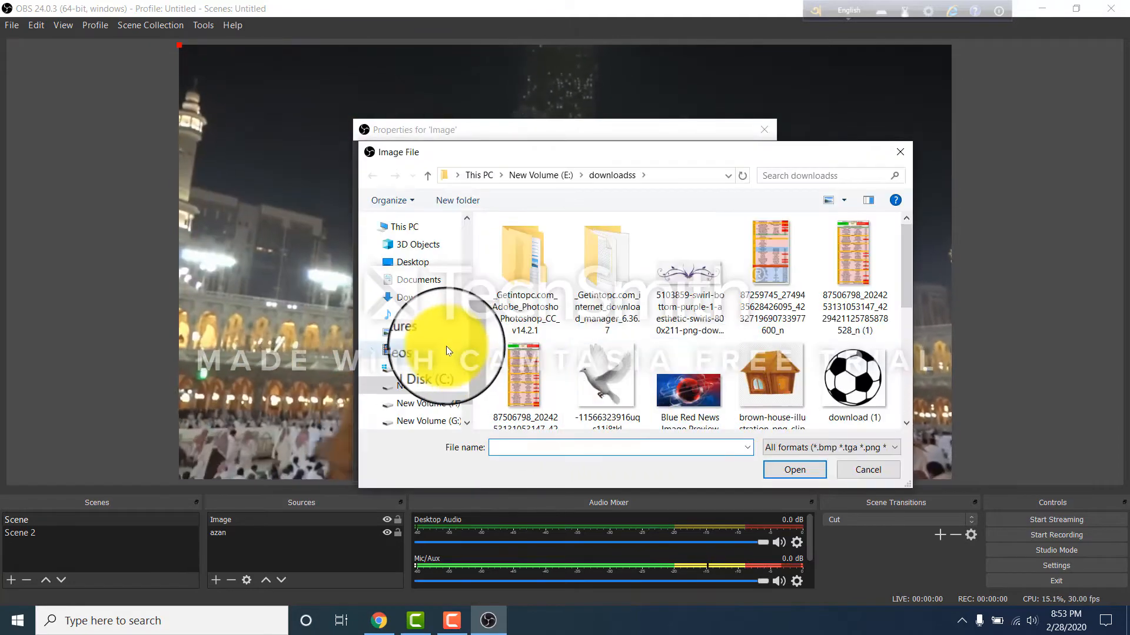
pyautogui.scroll(-1, 408, 387)
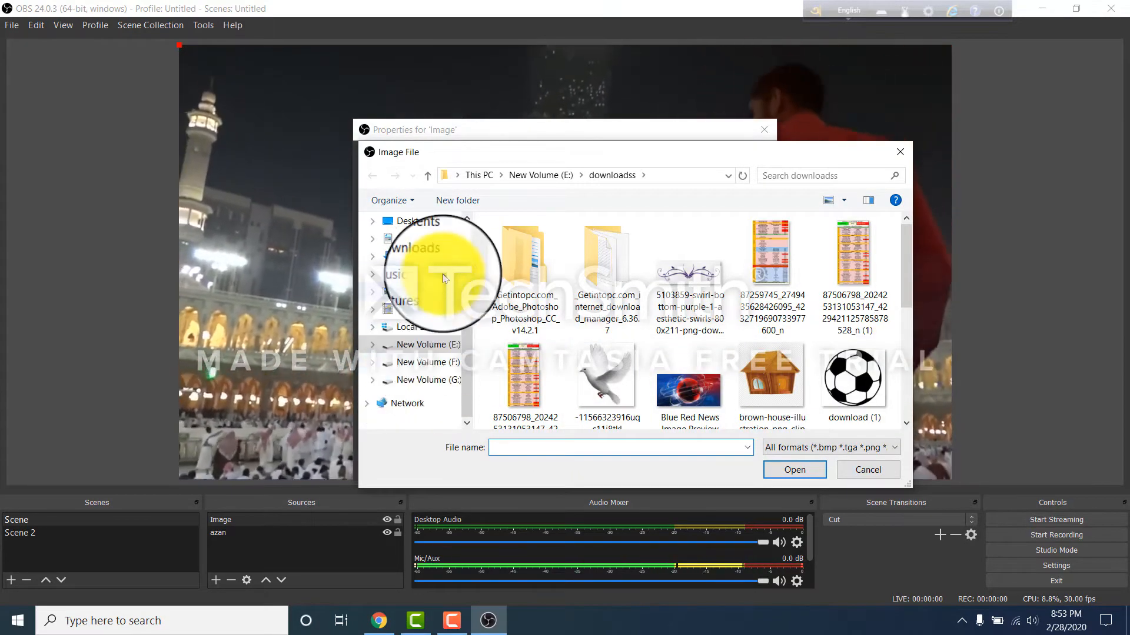
pyautogui.scroll(1, 430, 253)
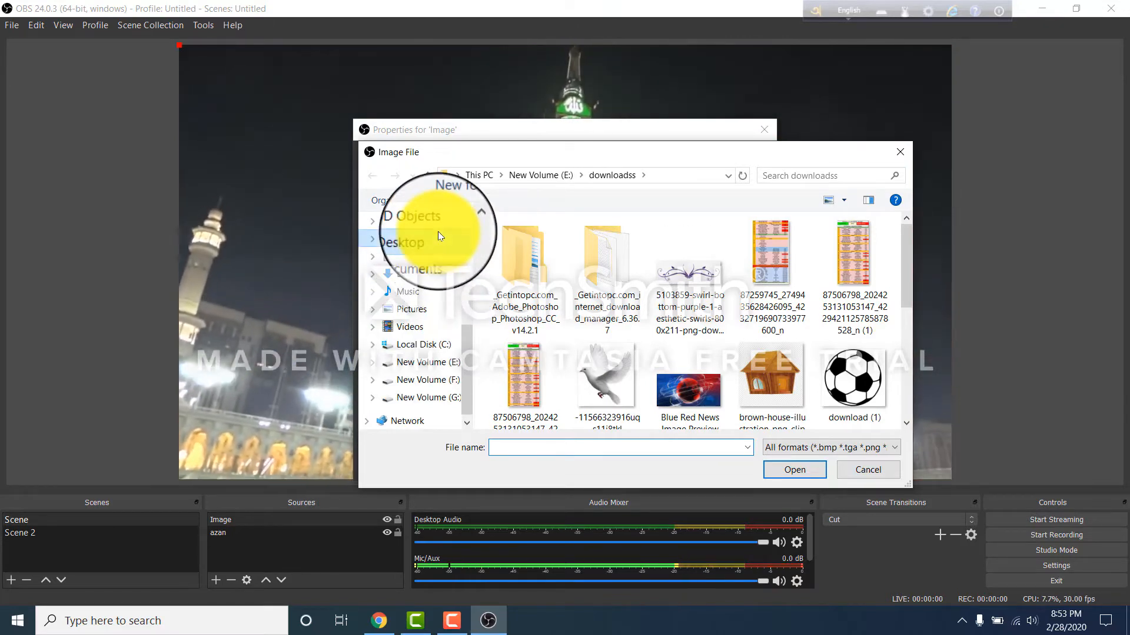
pyautogui.click(437, 234)
pyautogui.click(507, 274)
pyautogui.doubleClick(507, 274)
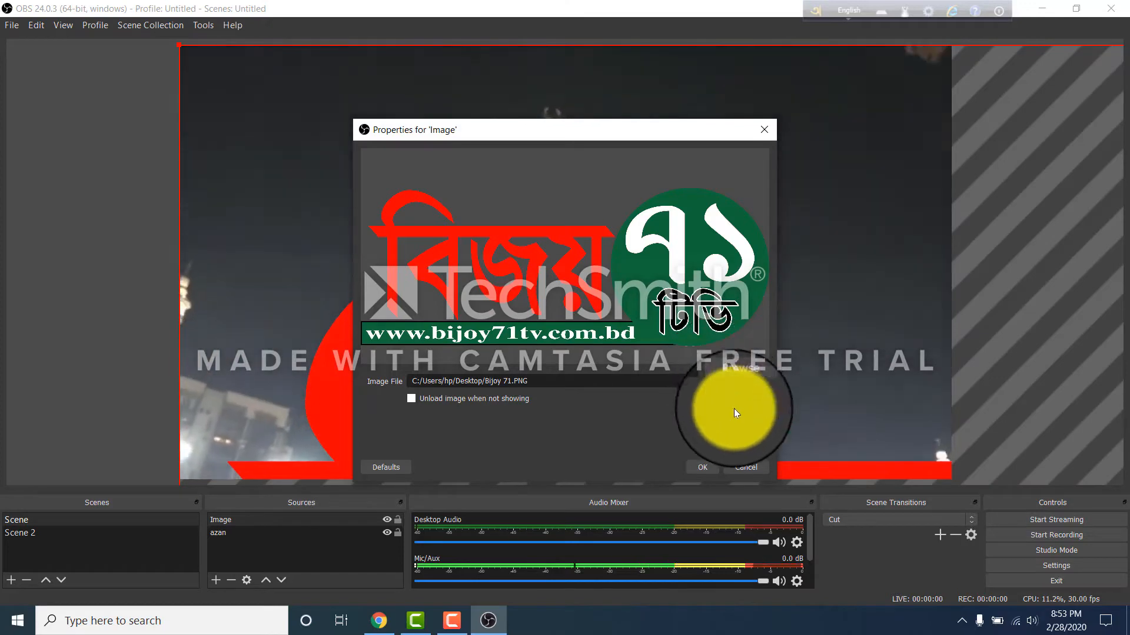
pyautogui.click(702, 467)
pyautogui.moveTo(591, 382); pyautogui.dragTo(627, 399)
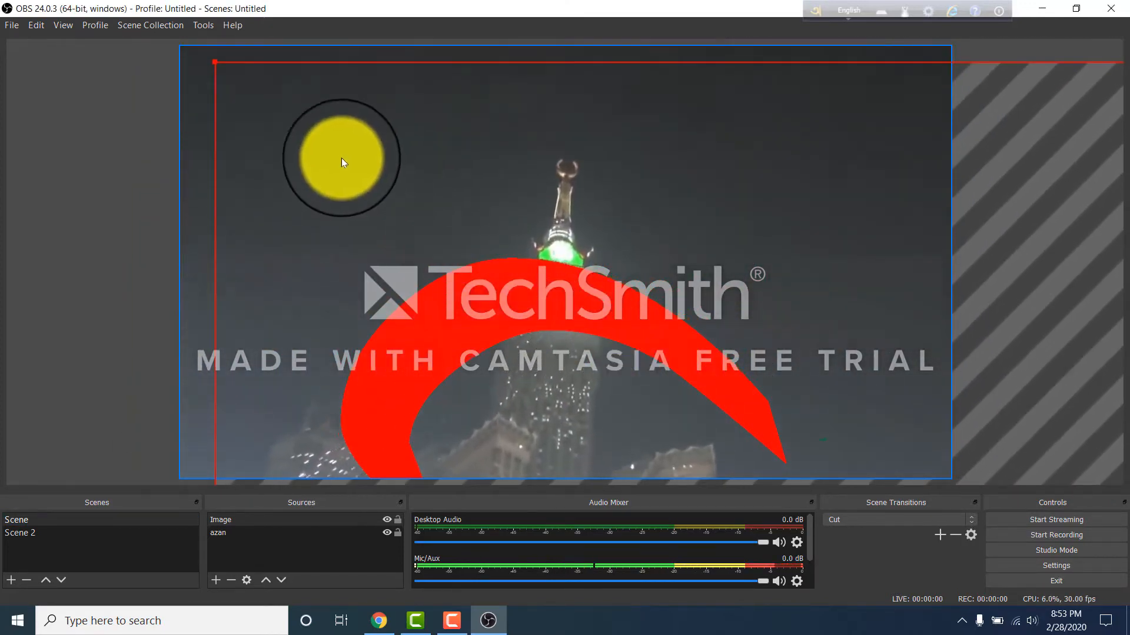
pyautogui.moveTo(213, 58)
pyautogui.mouseDown()
pyautogui.moveTo(277, 130)
pyautogui.moveTo(259, 146)
pyautogui.moveTo(182, 107)
pyautogui.moveTo(209, 54)
pyautogui.mouseUp()
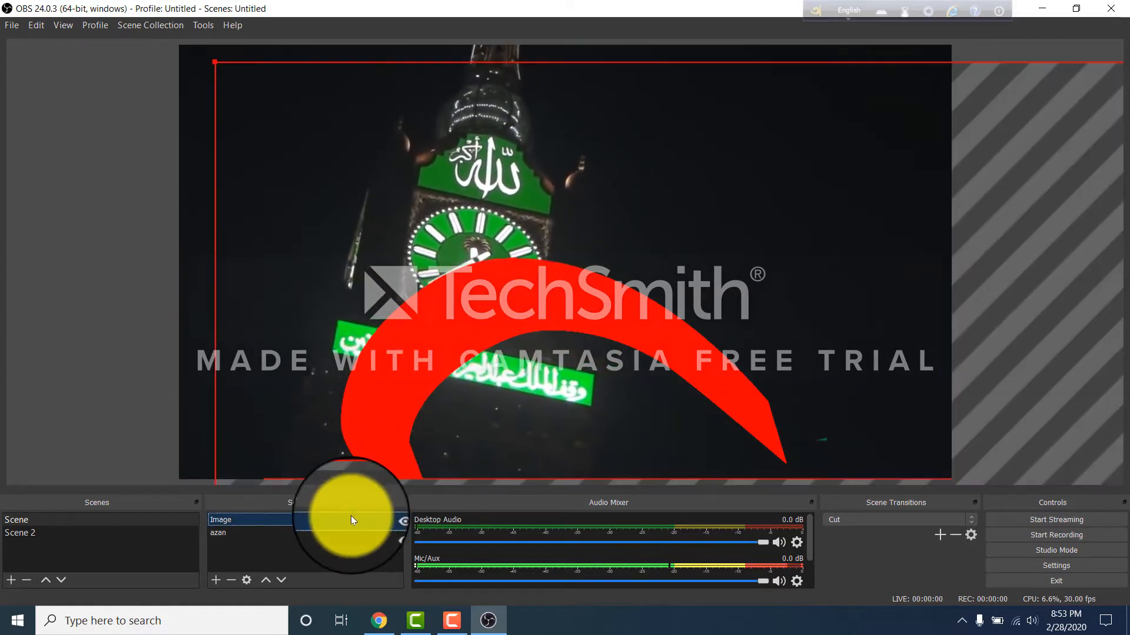
# Set the logo image's transform size to 100 by 100, and place it wider in the upper-left corner of the canvas.
pyautogui.rightClick(350, 515)
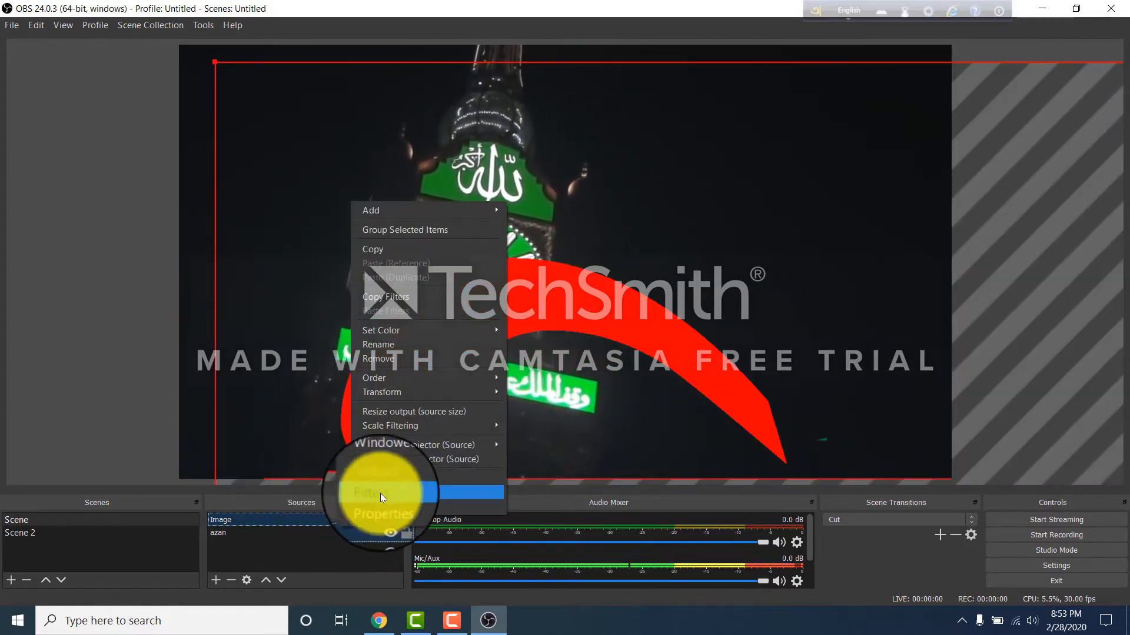
pyautogui.moveTo(408, 388)
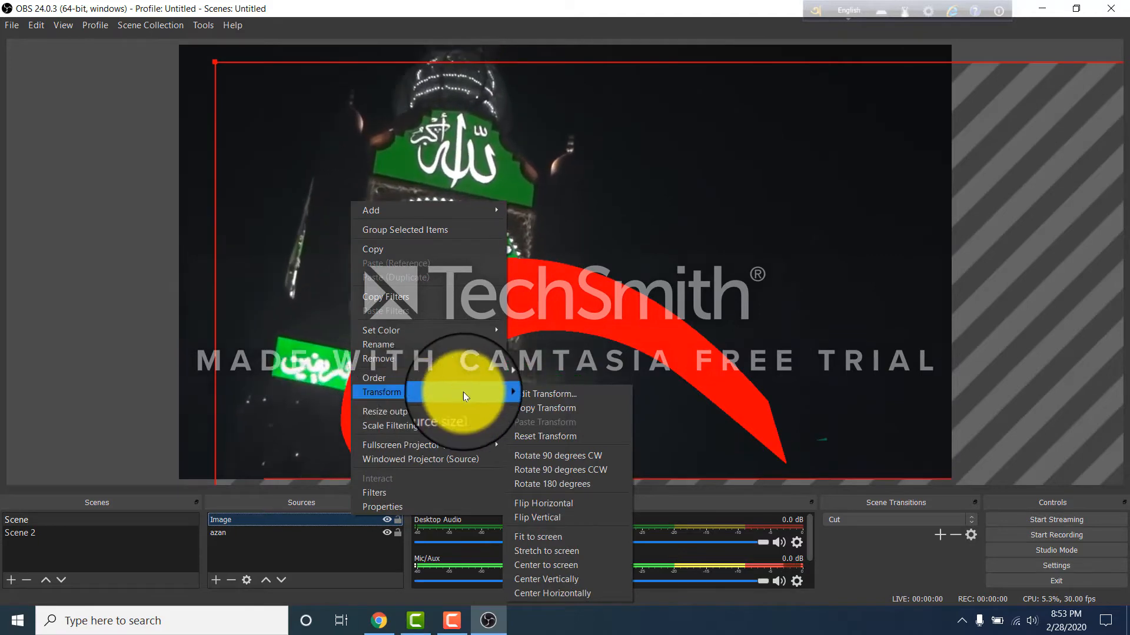
pyautogui.click(531, 390)
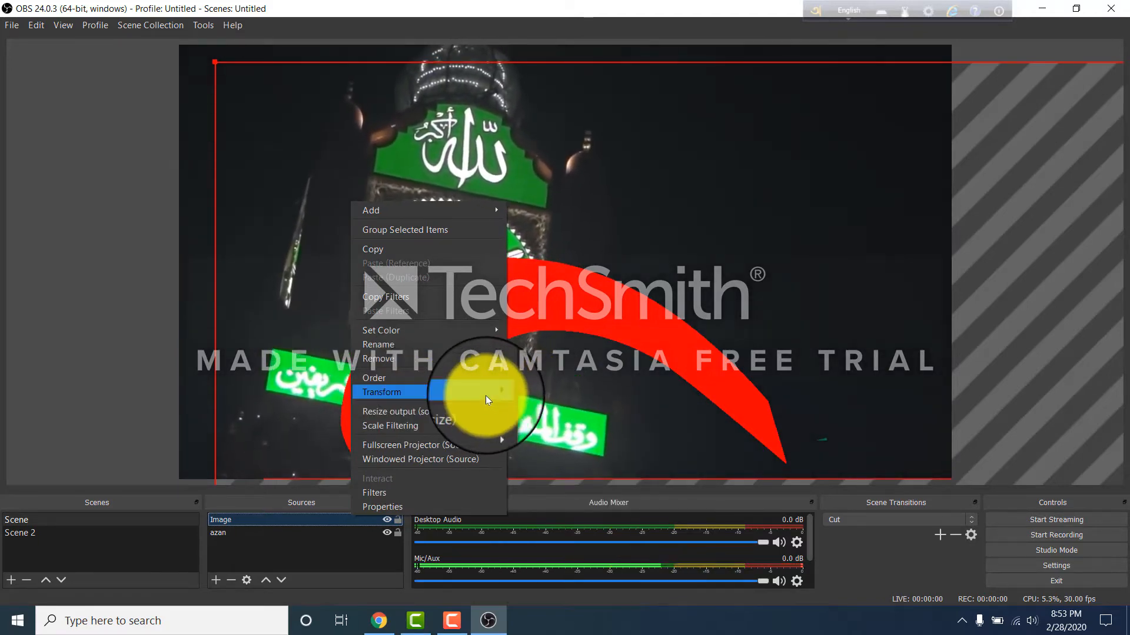
pyautogui.moveTo(485, 394)
pyautogui.click(528, 389)
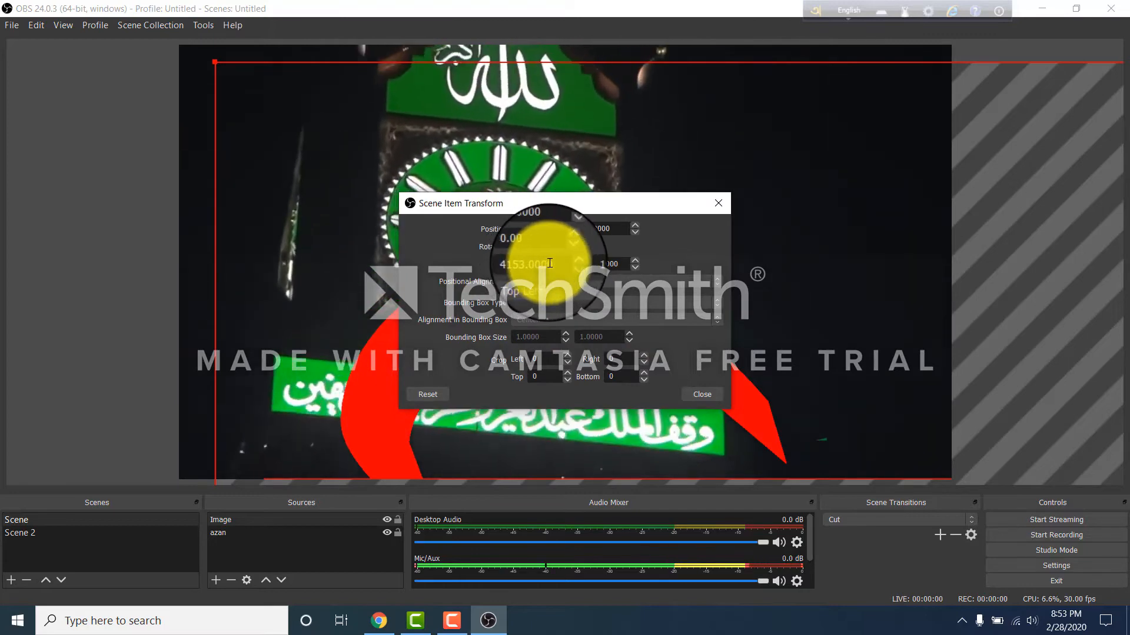
pyautogui.moveTo(553, 262); pyautogui.dragTo(509, 275)
pyautogui.write('100')
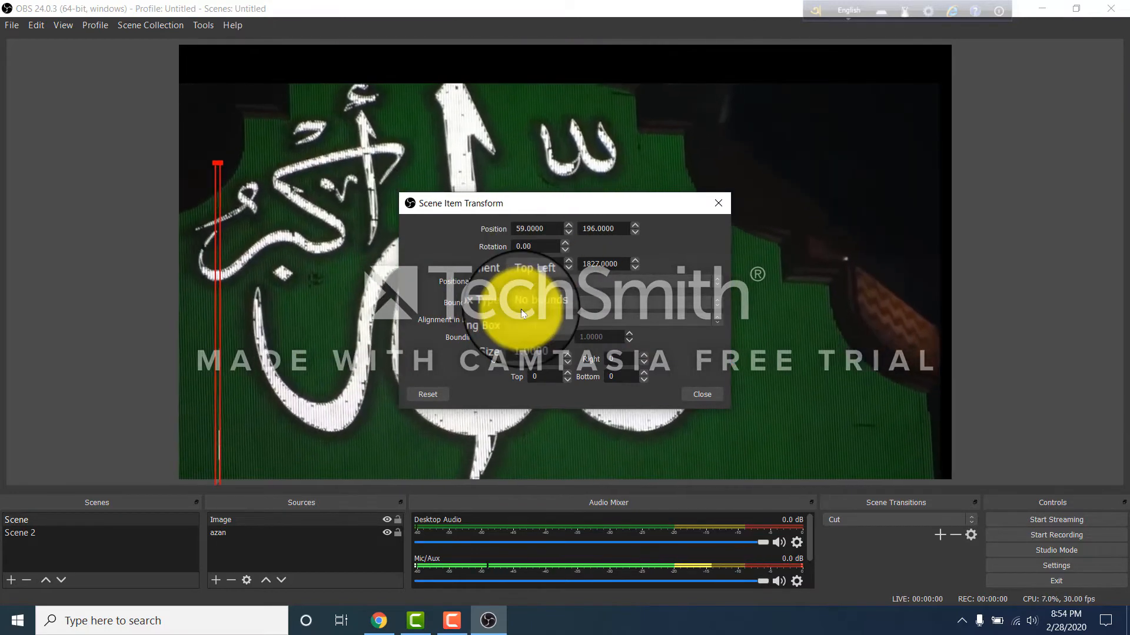
pyautogui.write('0')
pyautogui.moveTo(623, 263); pyautogui.dragTo(571, 281)
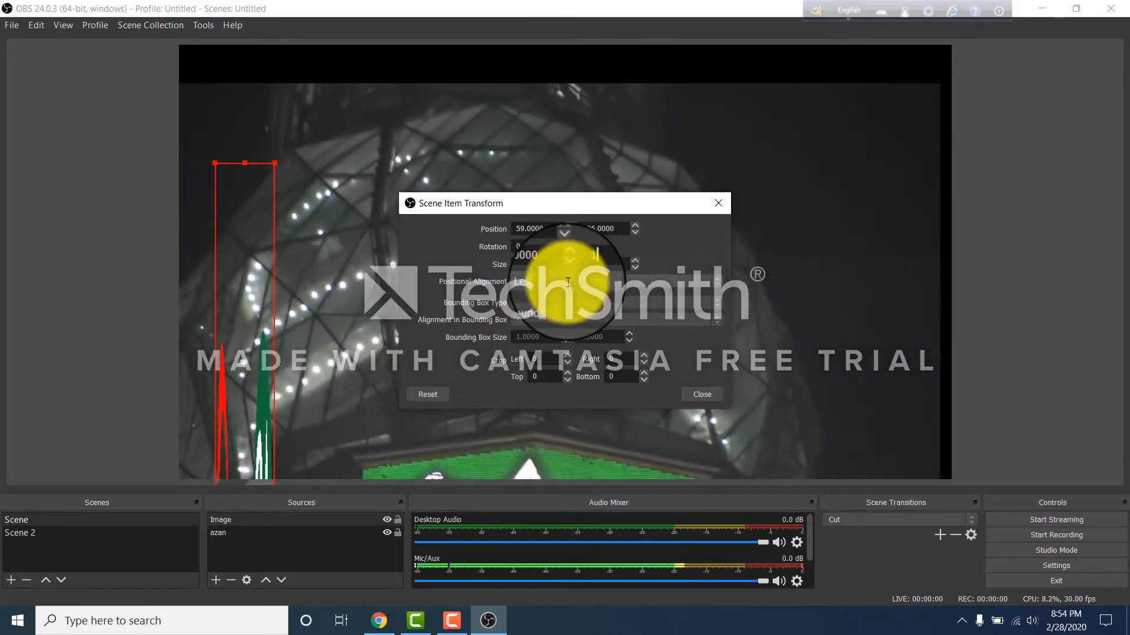
pyautogui.write('100')
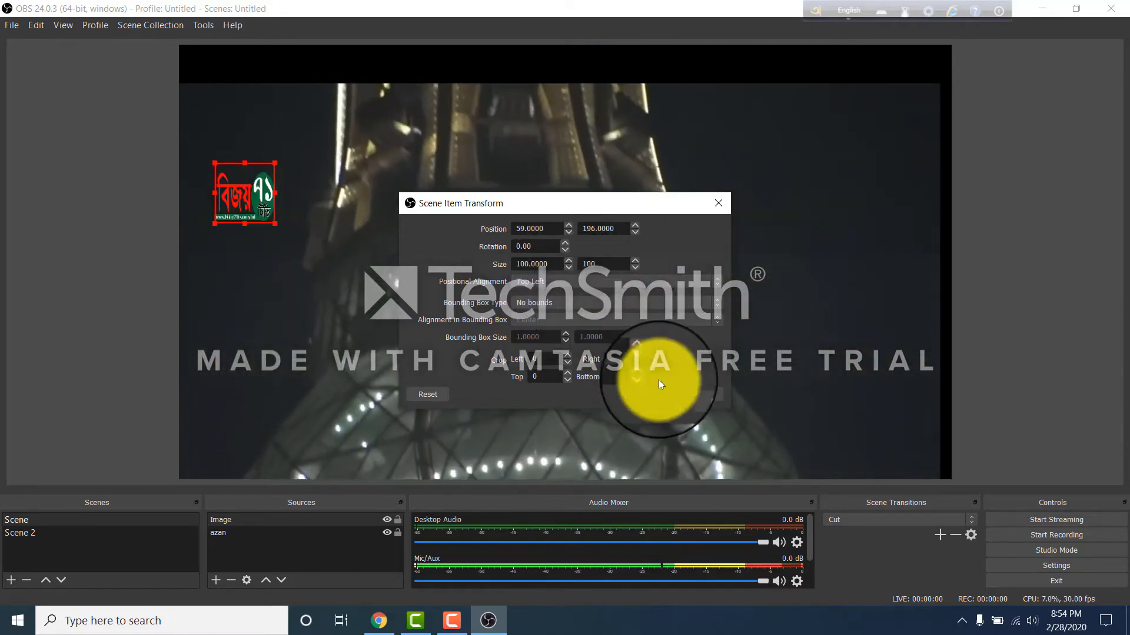
pyautogui.click(686, 391)
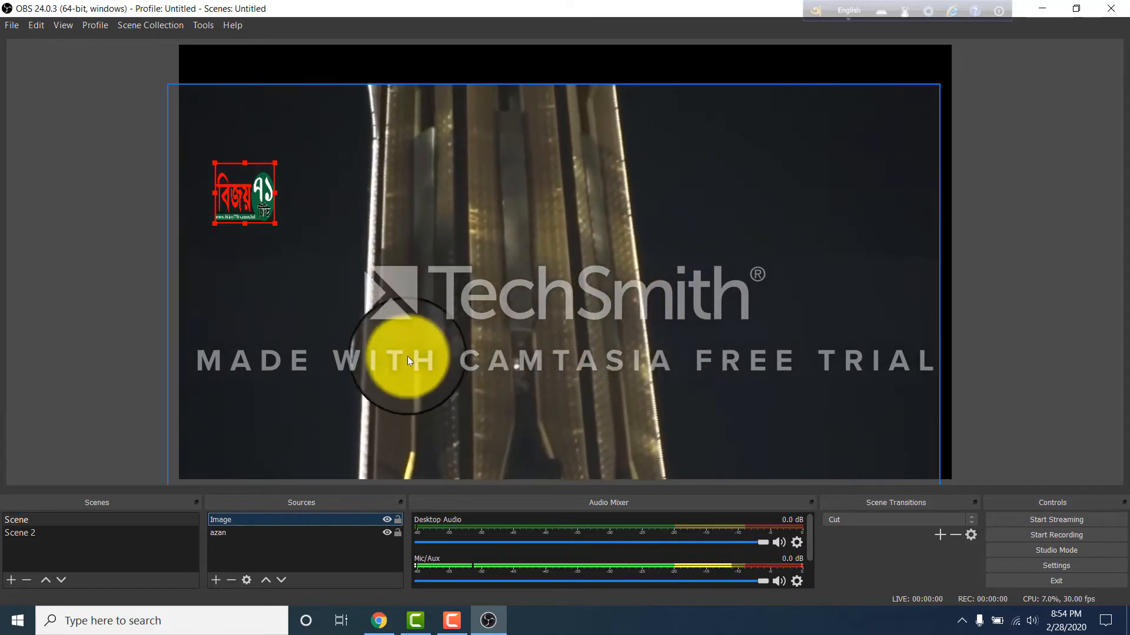
pyautogui.moveTo(280, 238); pyautogui.dragTo(255, 129)
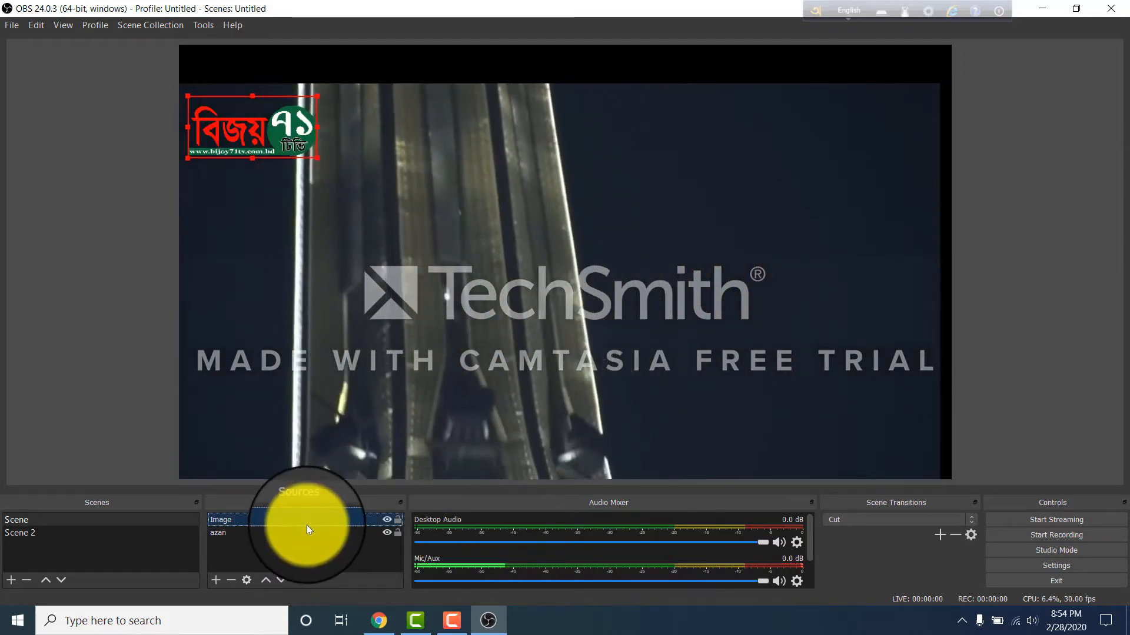
# Move the azan video up to the canvas's upper edge and enlarge it to reach the canvas's right edge.
pyautogui.click(308, 531)
pyautogui.moveTo(327, 324); pyautogui.dragTo(327, 319)
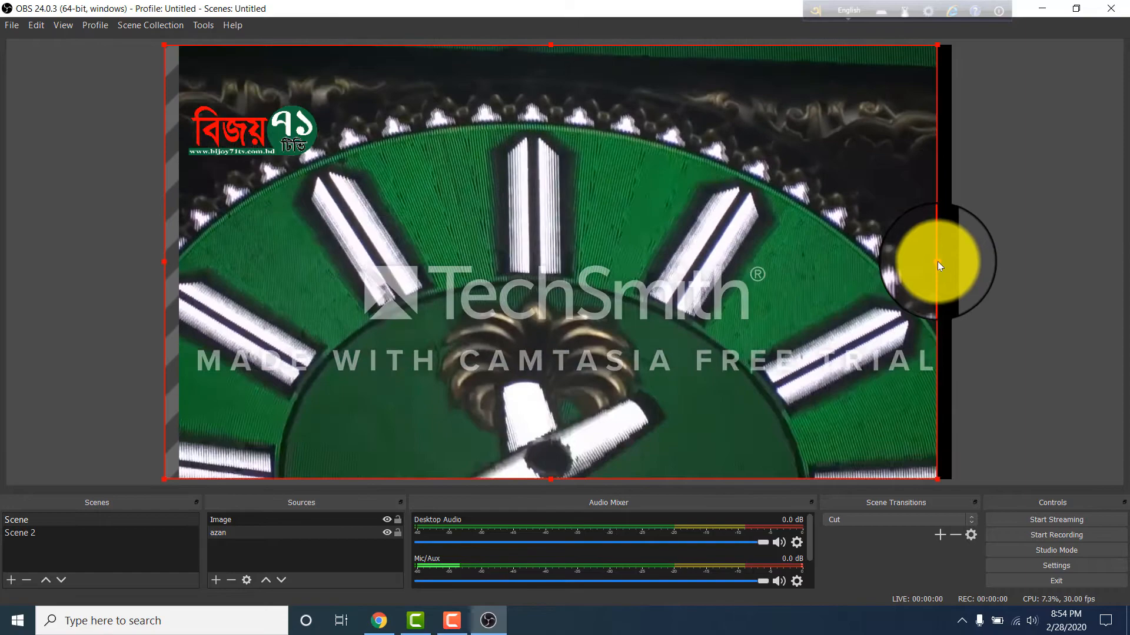
pyautogui.moveTo(937, 261); pyautogui.dragTo(952, 260)
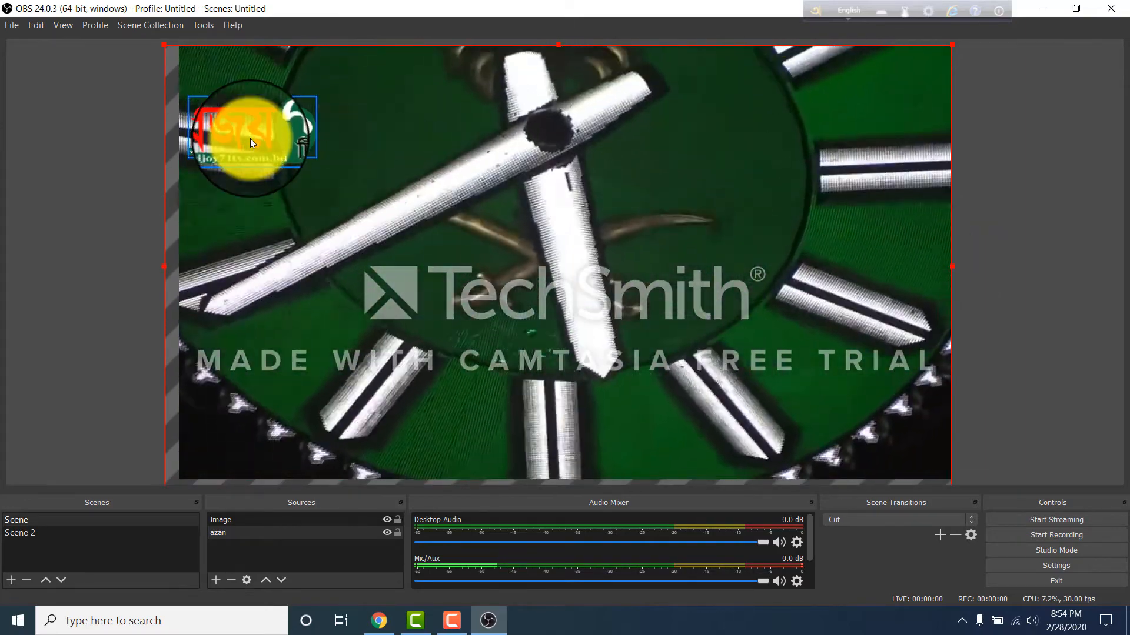
# Move the logo image up so it sits closer to the canvas's upper-left corner.
pyautogui.click(248, 138)
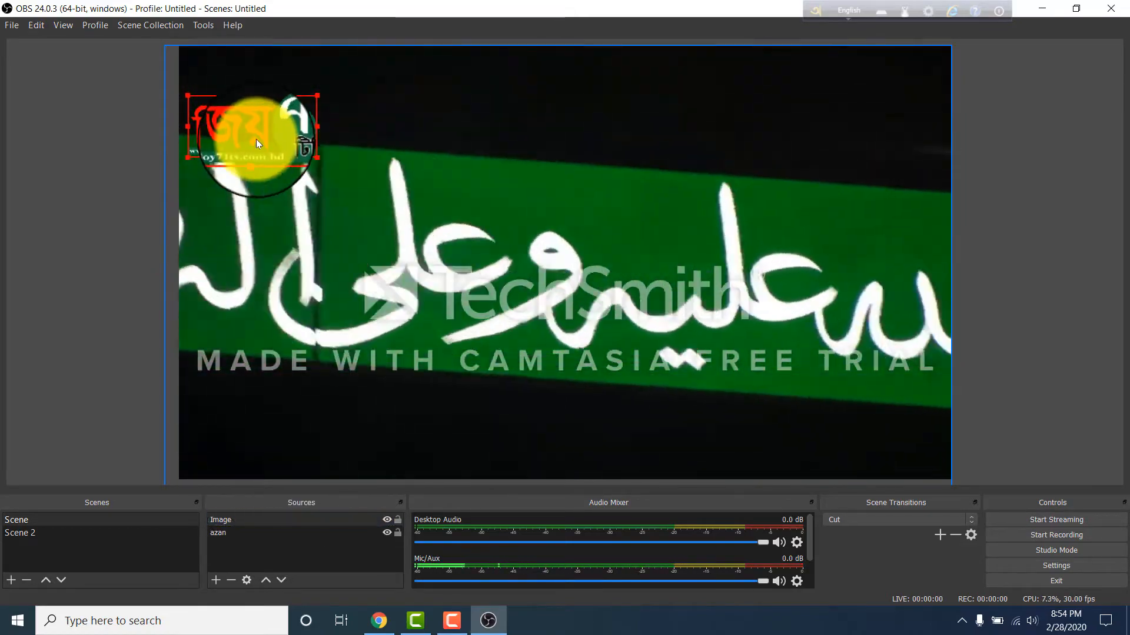
pyautogui.moveTo(256, 139); pyautogui.dragTo(253, 110)
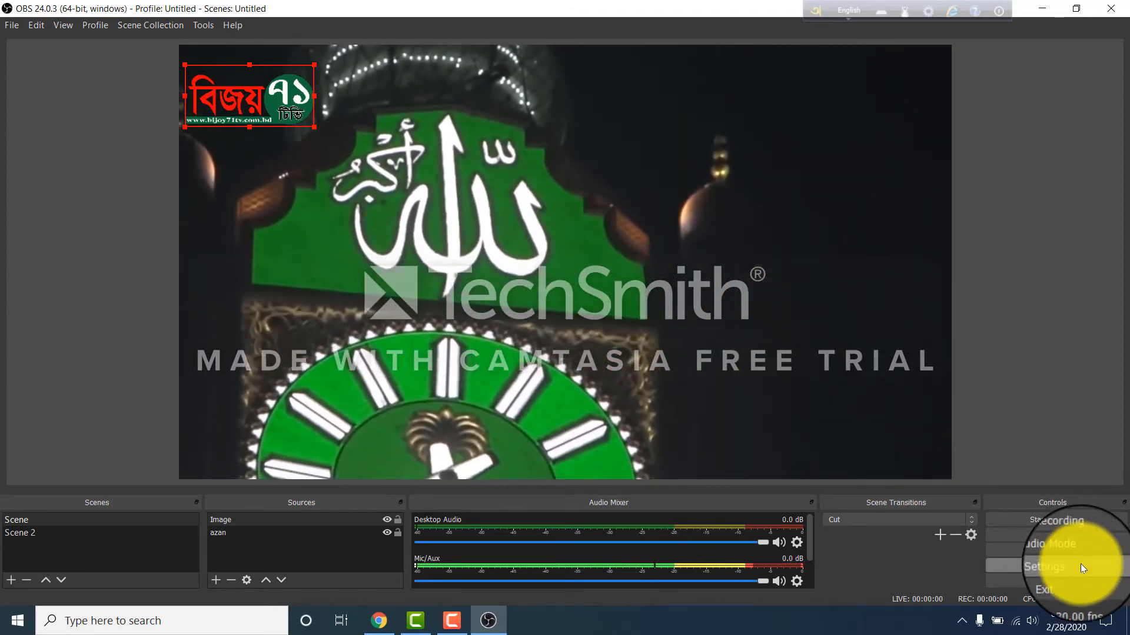
# Open the Stream settings.
pyautogui.click(1080, 564)
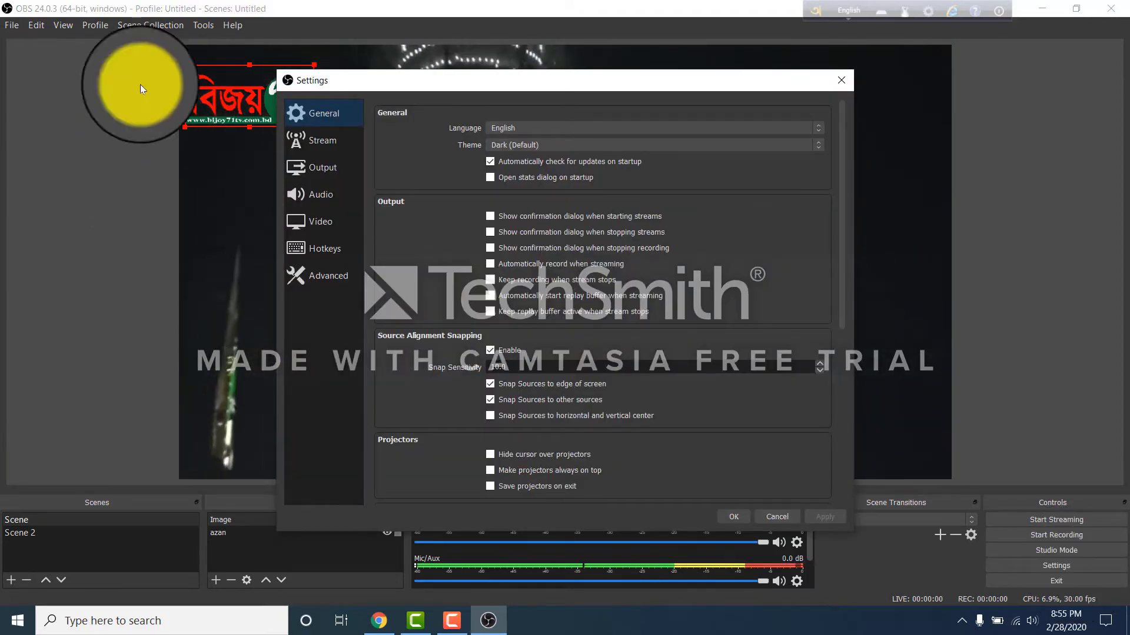
pyautogui.click(335, 139)
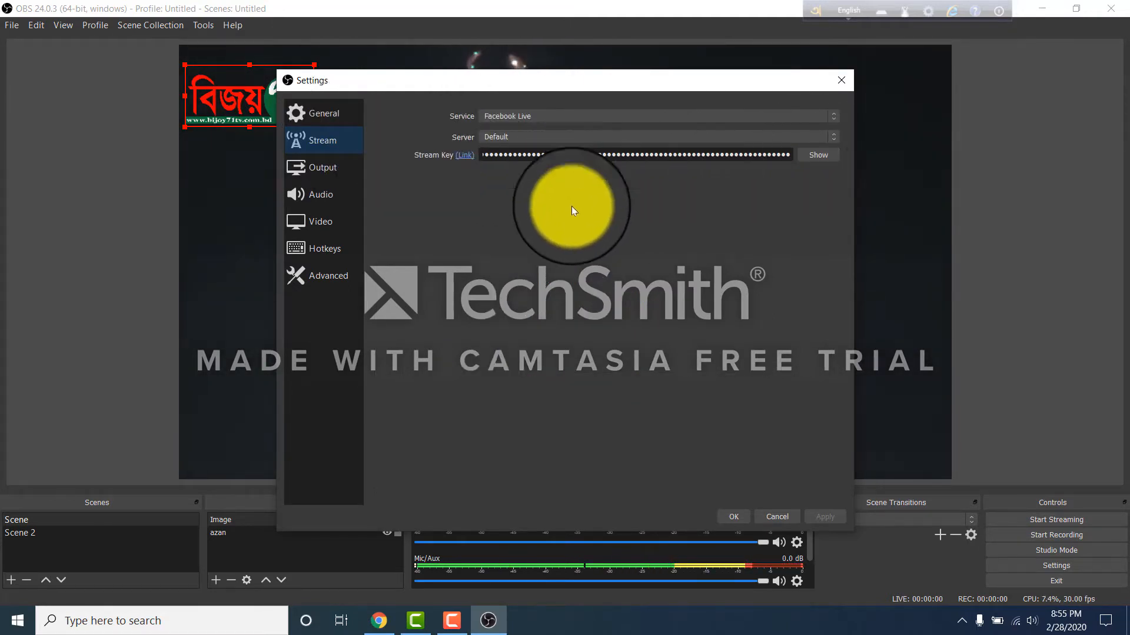
# Switch to Facebook in Chrome, start a new post with all options expanded, and set its News Feed audience to Only me.
pyautogui.click(391, 618)
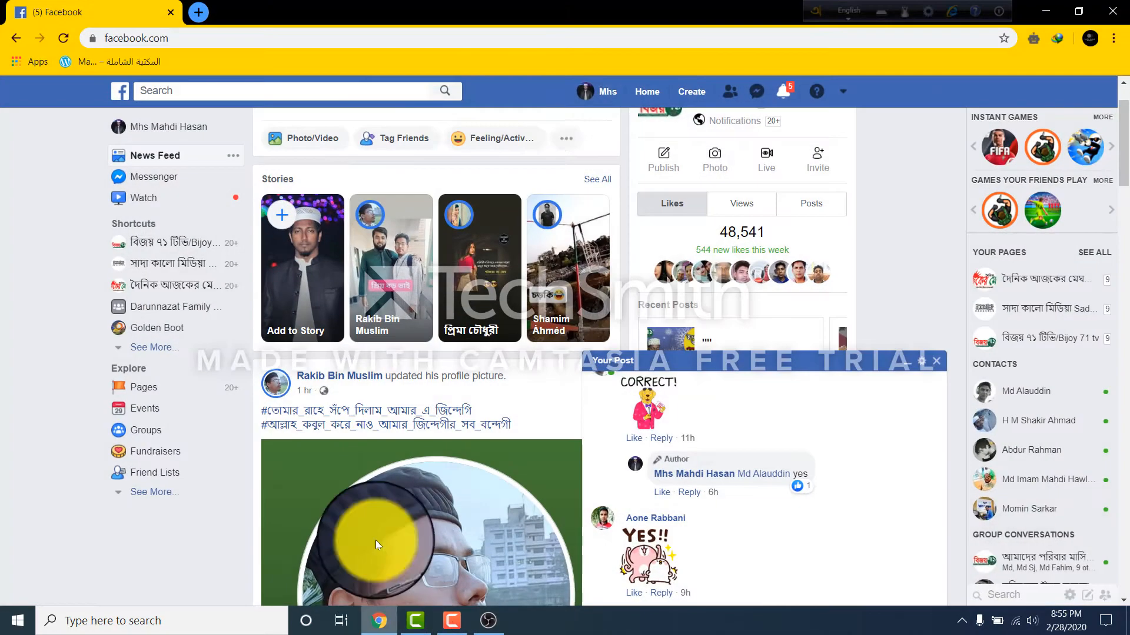
pyautogui.scroll(1, 508, 188)
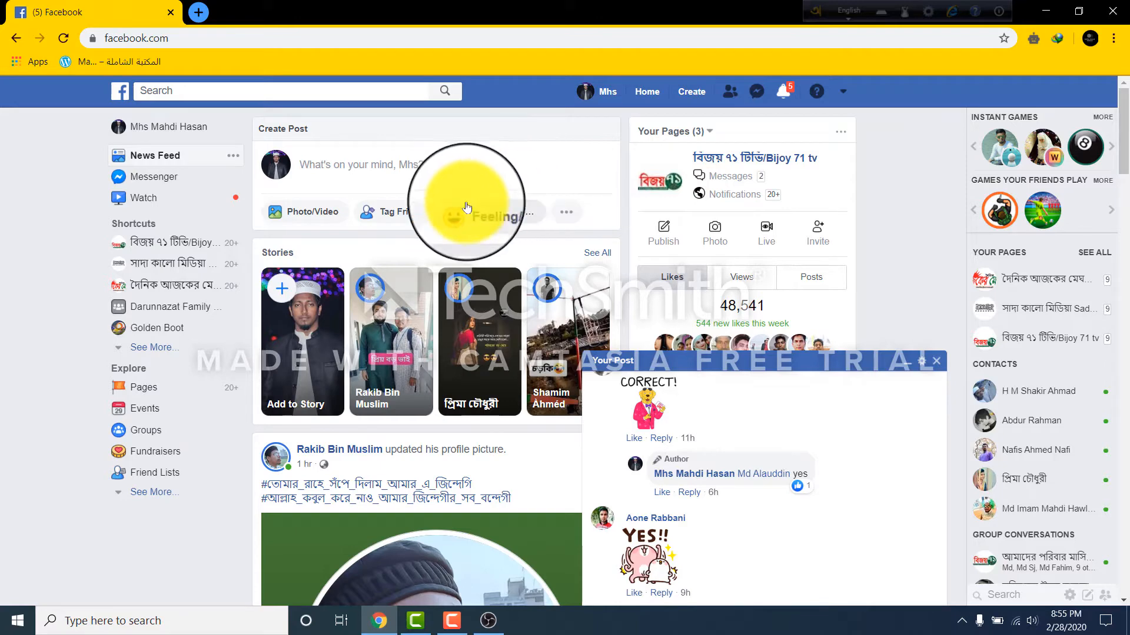
pyautogui.click(583, 215)
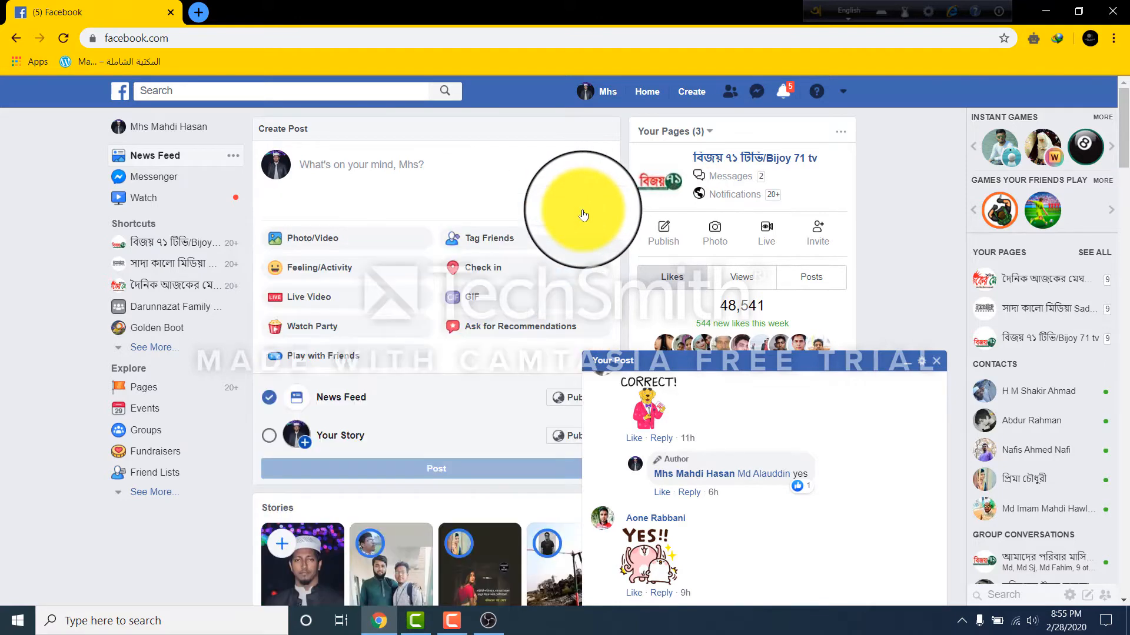
pyautogui.click(400, 279)
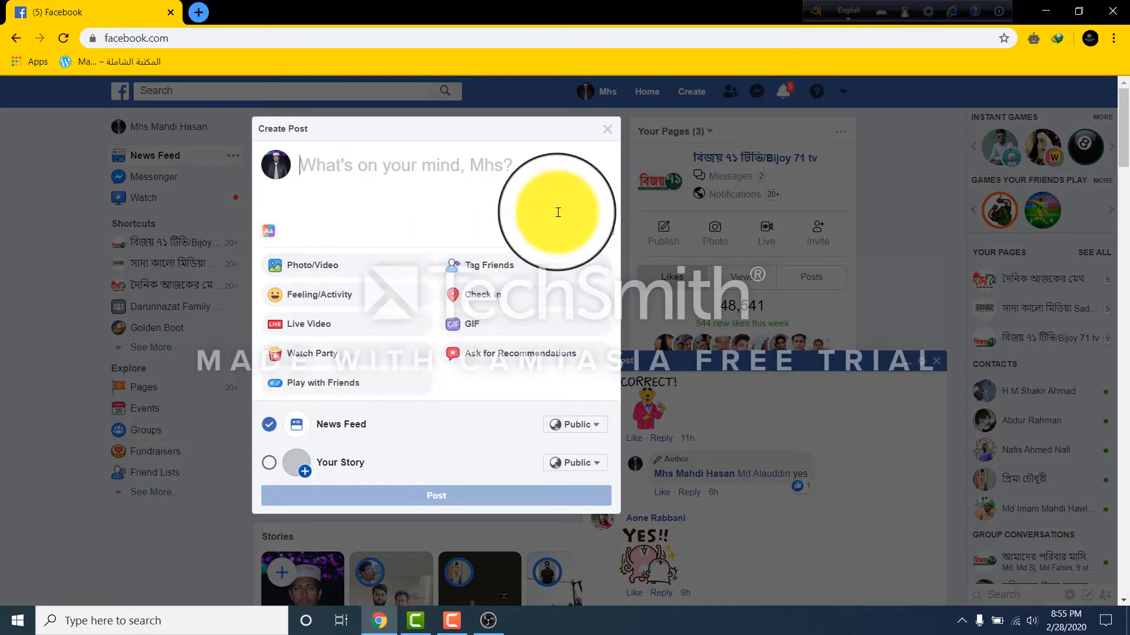
pyautogui.click(593, 426)
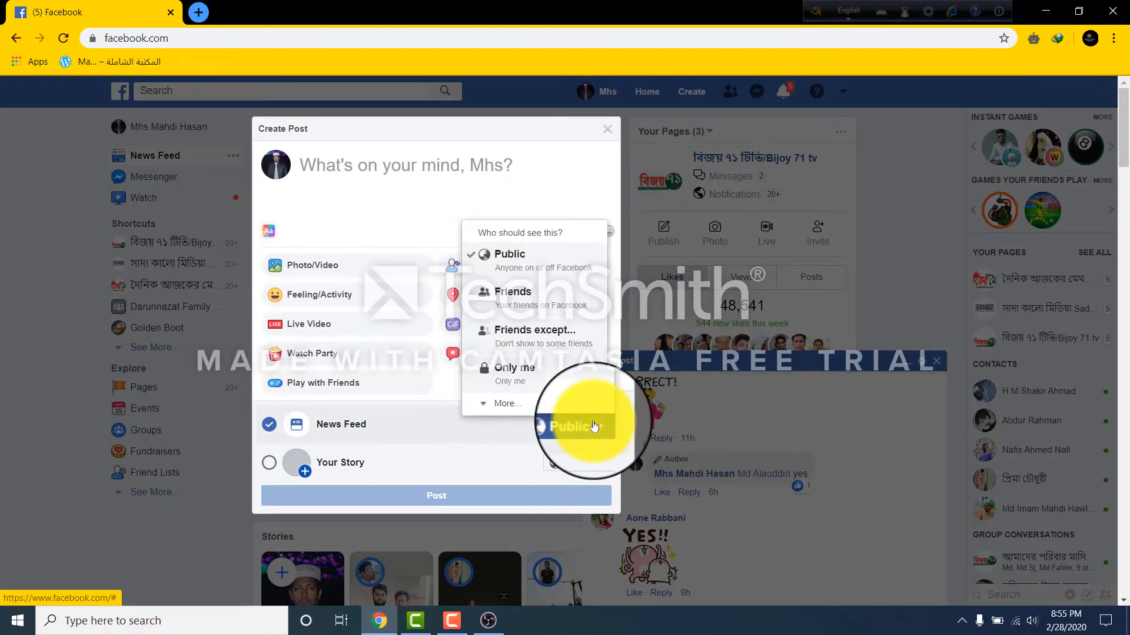
pyautogui.click(570, 367)
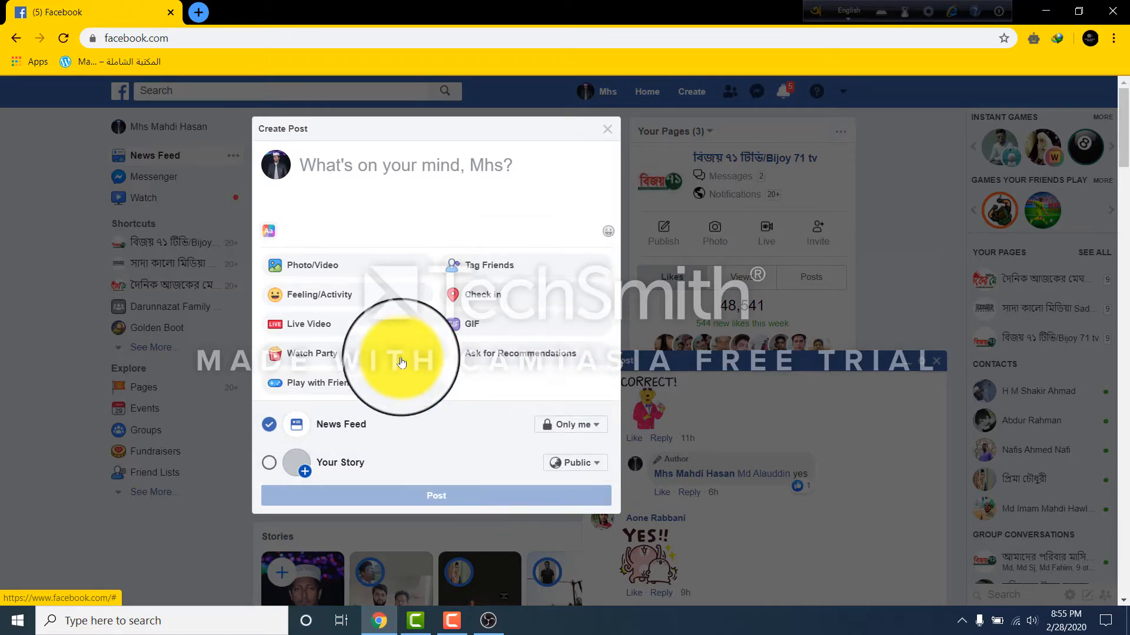
# Start a Live Video broadcast set to connect to streaming software, and copy its stream key.
pyautogui.click(398, 339)
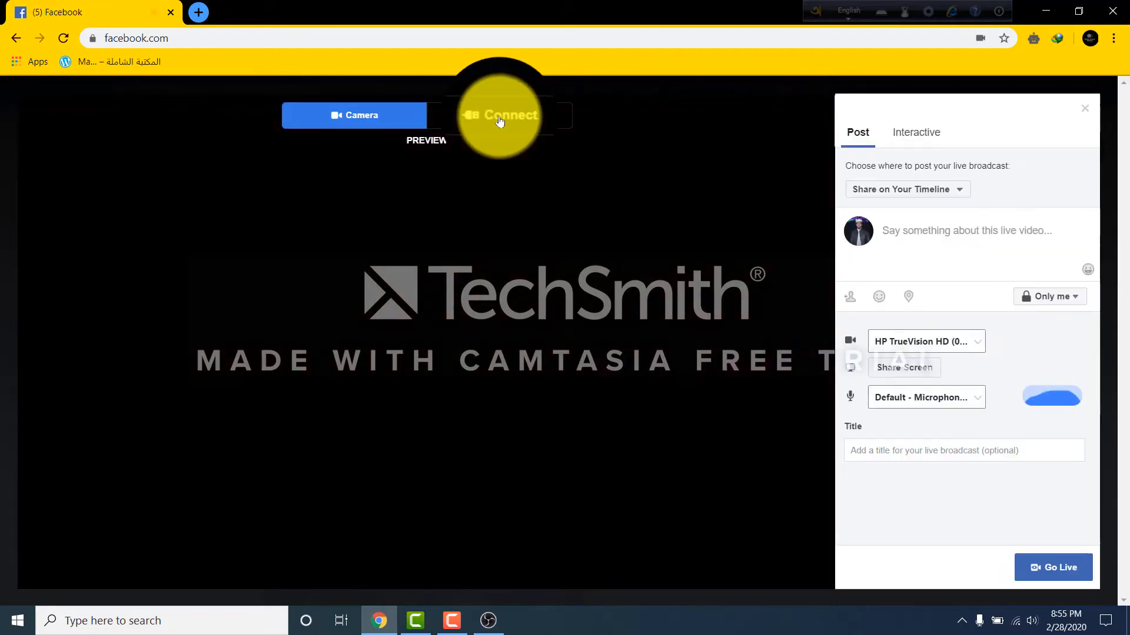
pyautogui.click(499, 121)
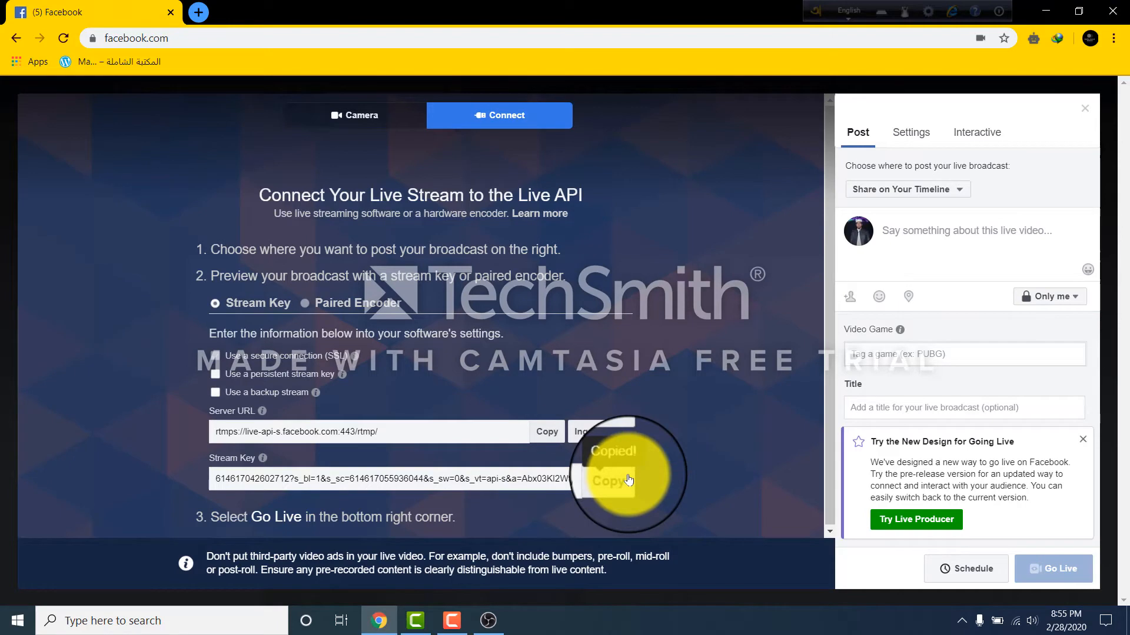
# Switch to OBS, replace the existing stream key for Facebook Live with the copied stream key, and save the settings.
pyautogui.click(489, 625)
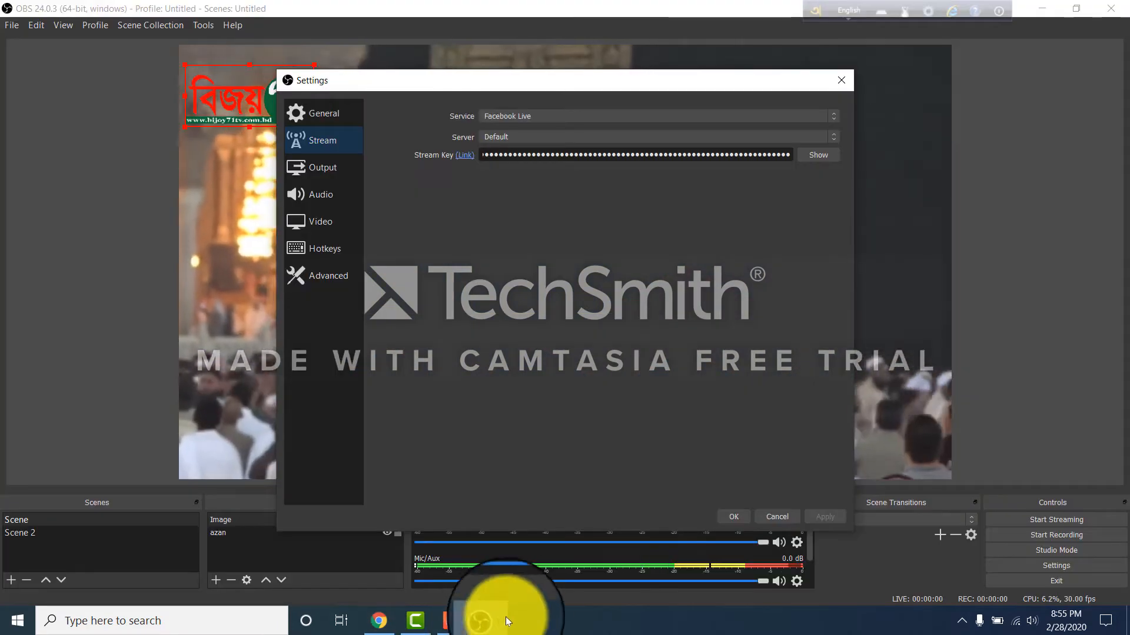
pyautogui.doubleClick(790, 155)
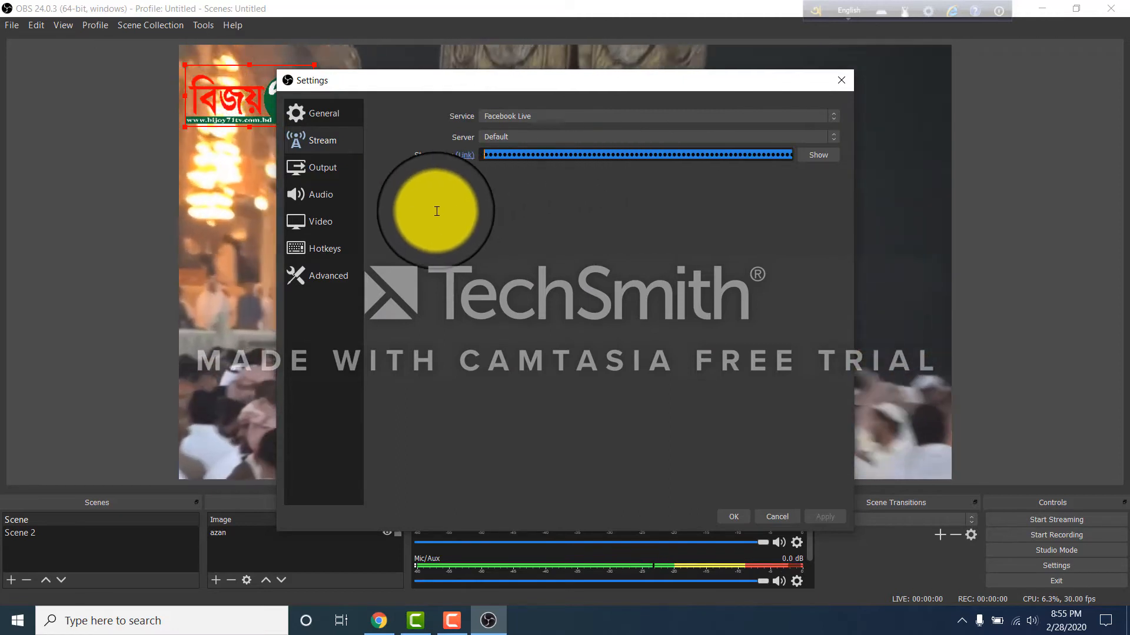
pyautogui.press('BackSpace')
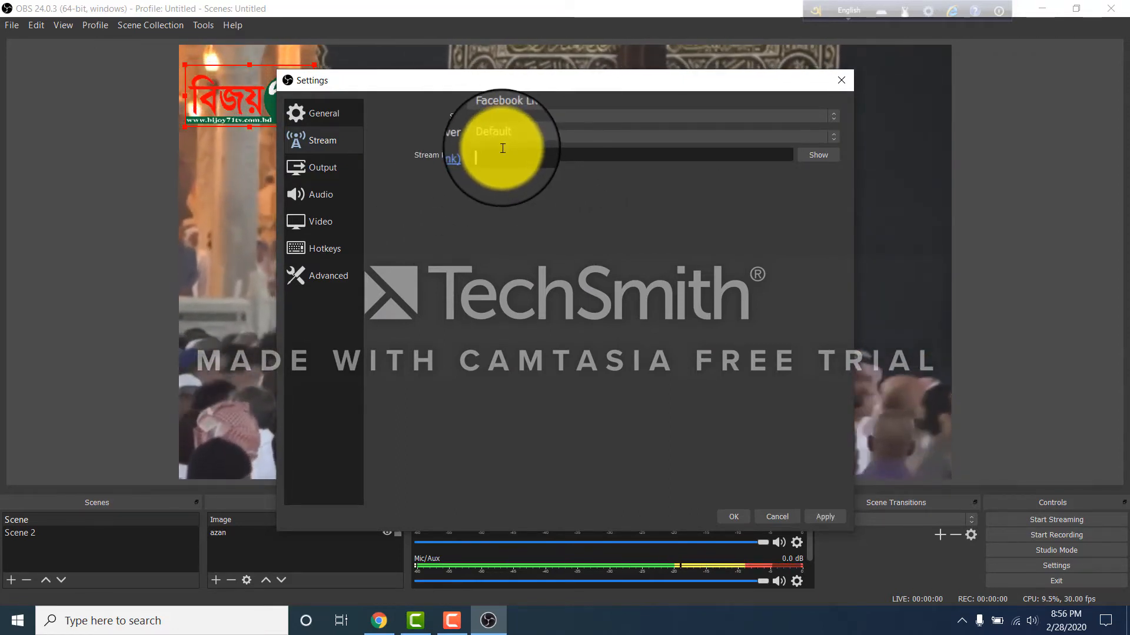
pyautogui.rightClick(503, 151)
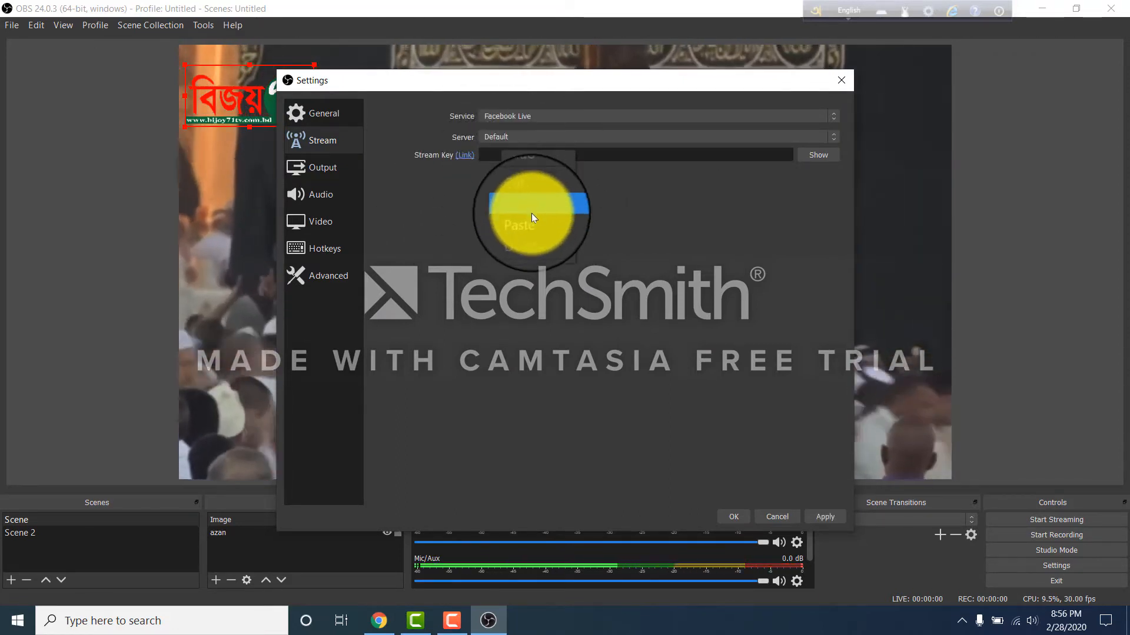
pyautogui.click(532, 219)
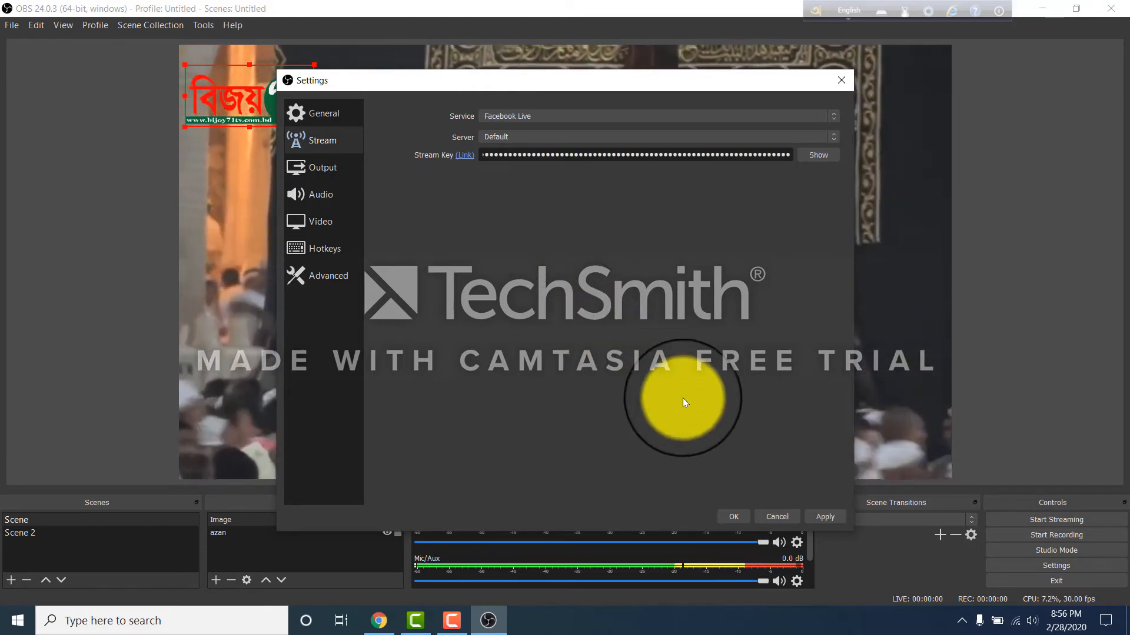
pyautogui.click(822, 513)
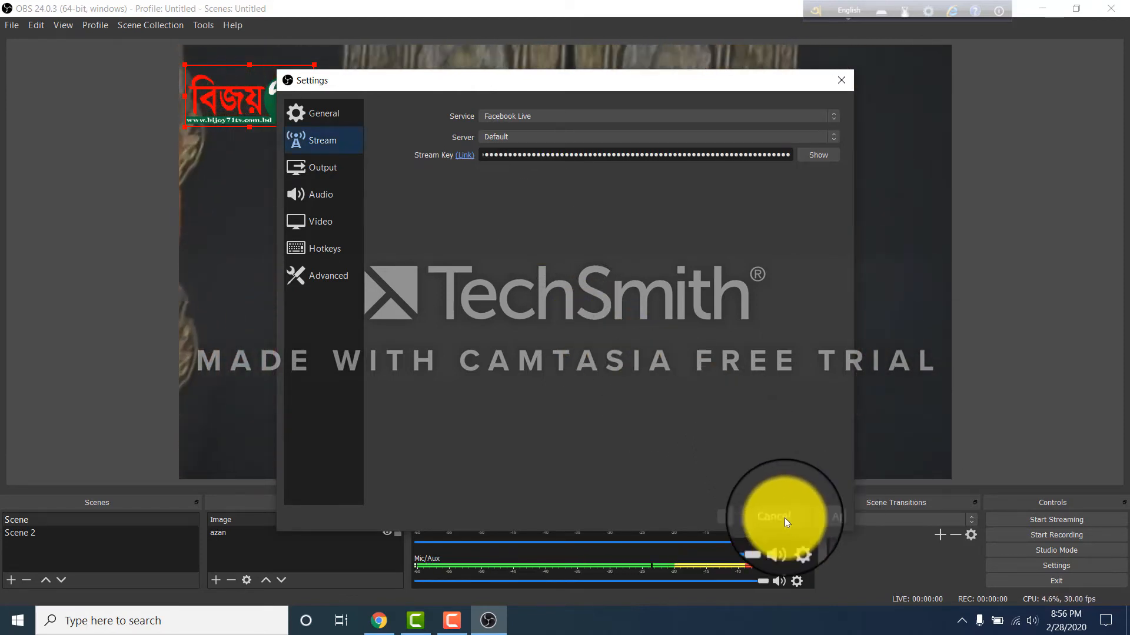
pyautogui.click(745, 516)
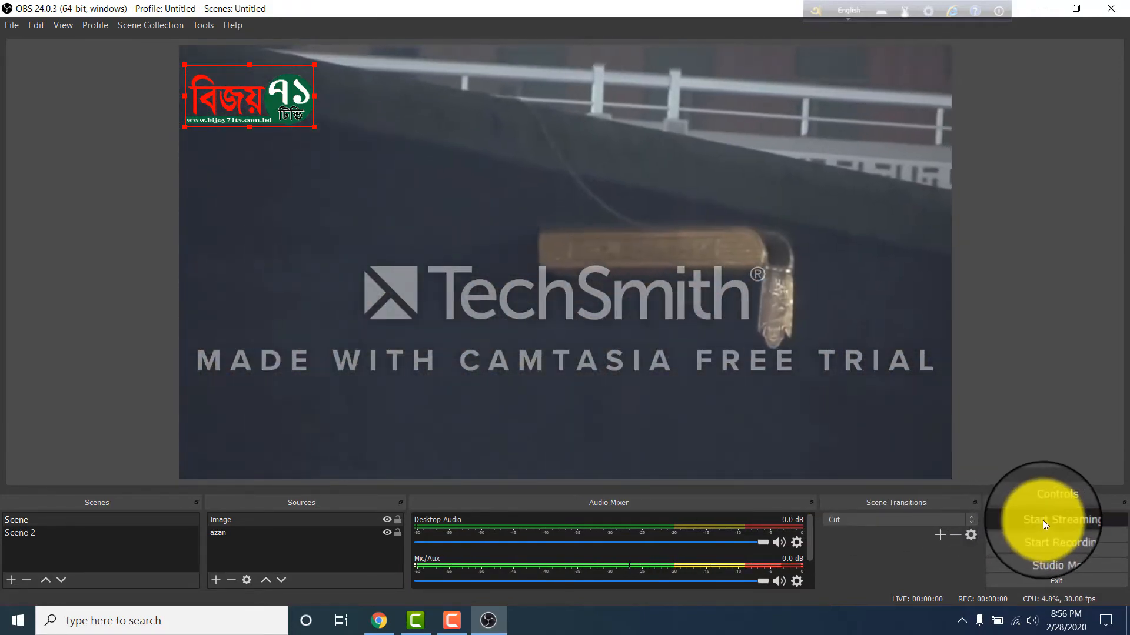
# Start streaming from OBS and switch back to the Facebook live page in Chrome.
pyautogui.click(1043, 521)
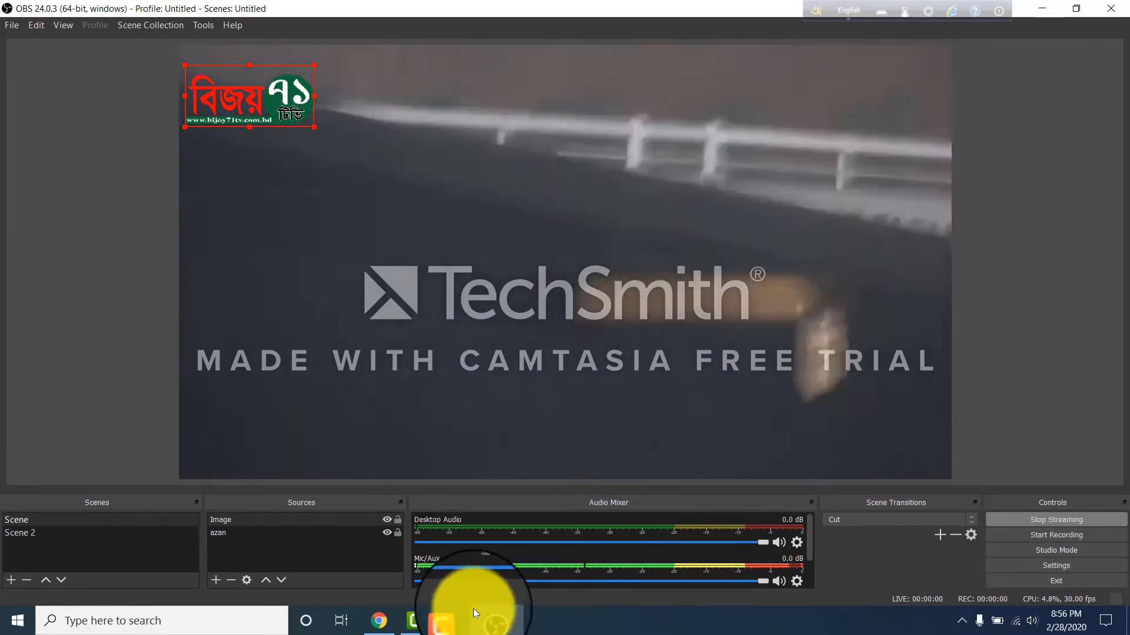
pyautogui.click(366, 626)
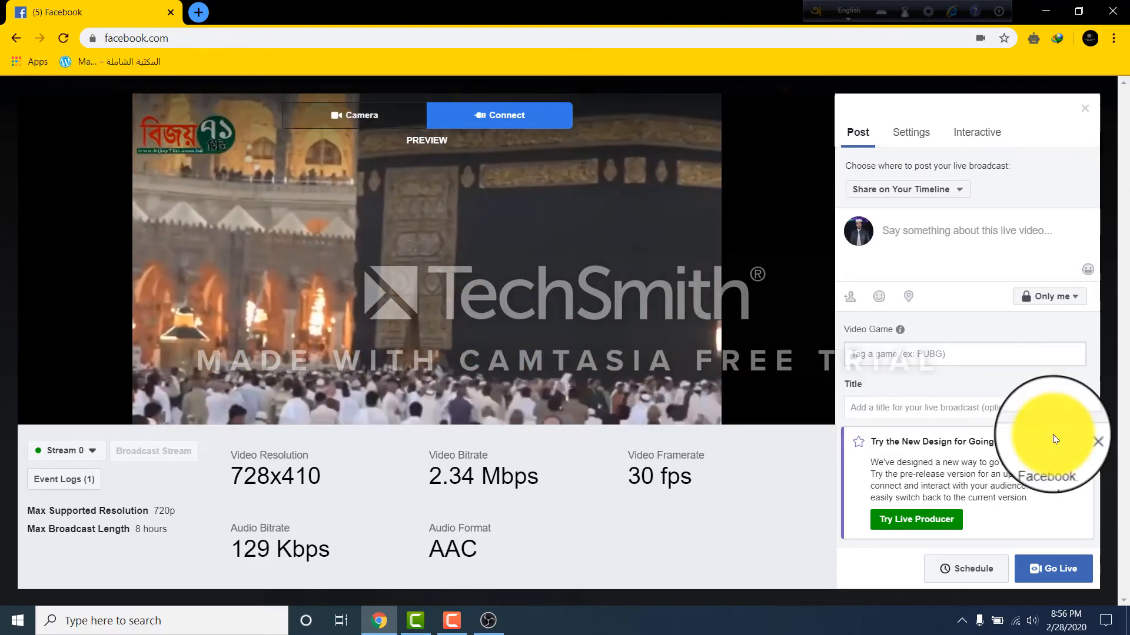
# Go live without a title, using a few random characters as the description, and mute the live player.
pyautogui.click(910, 238)
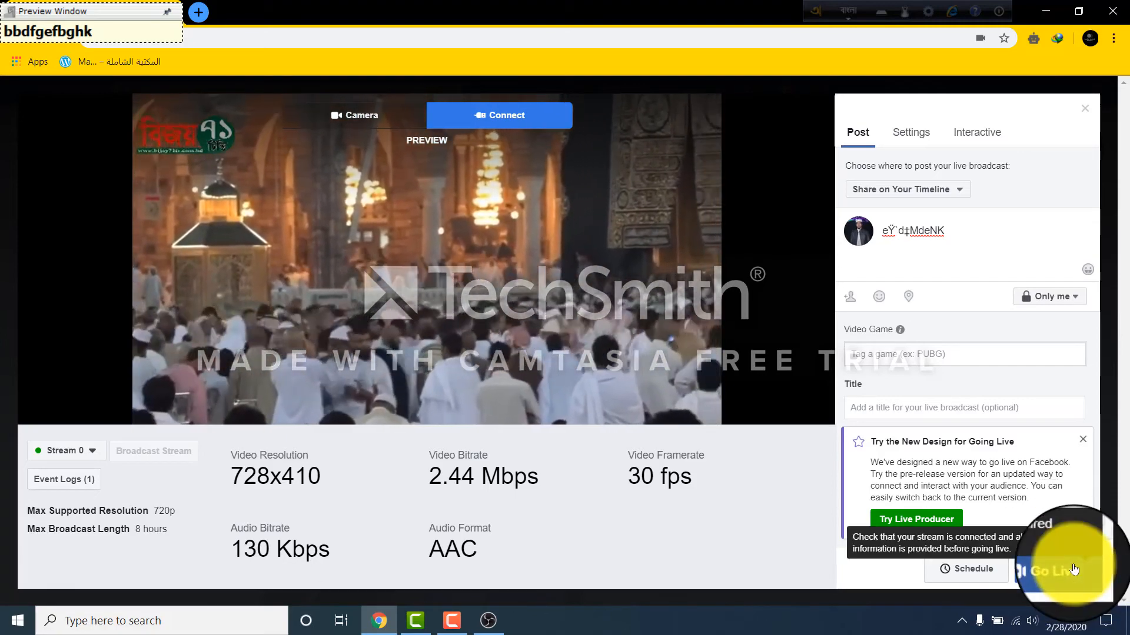
pyautogui.click(1074, 570)
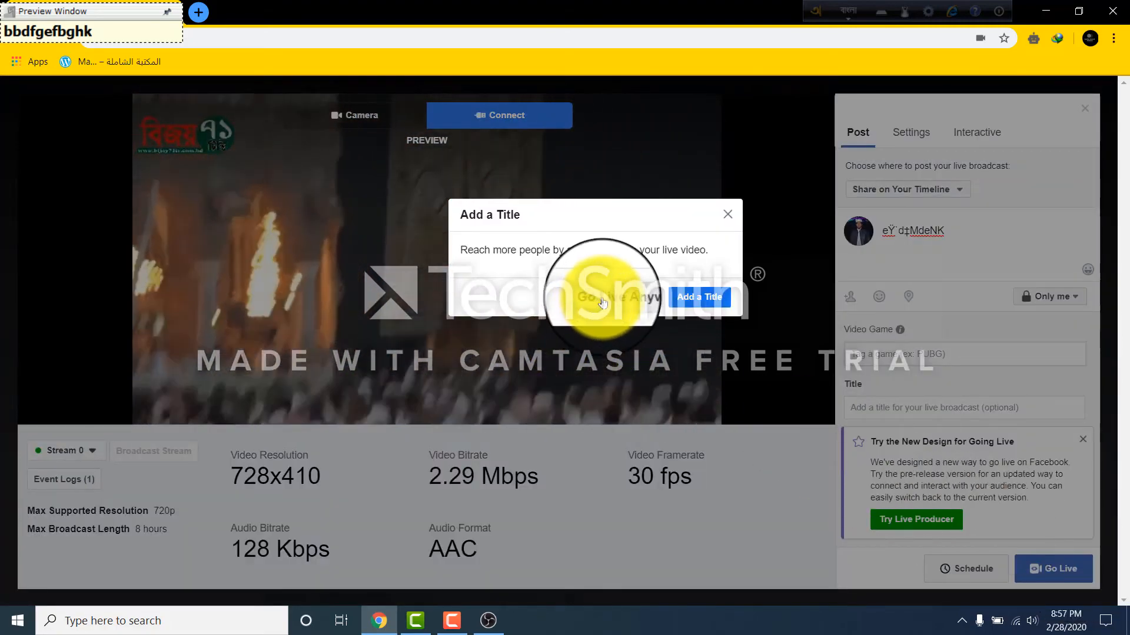
pyautogui.click(601, 298)
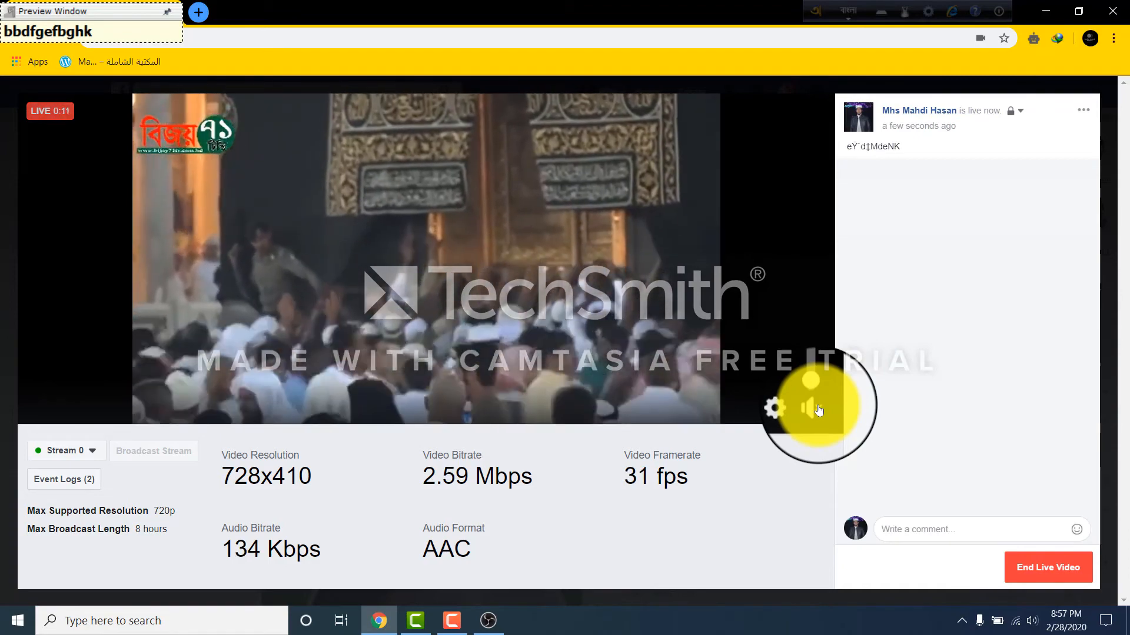
pyautogui.click(820, 412)
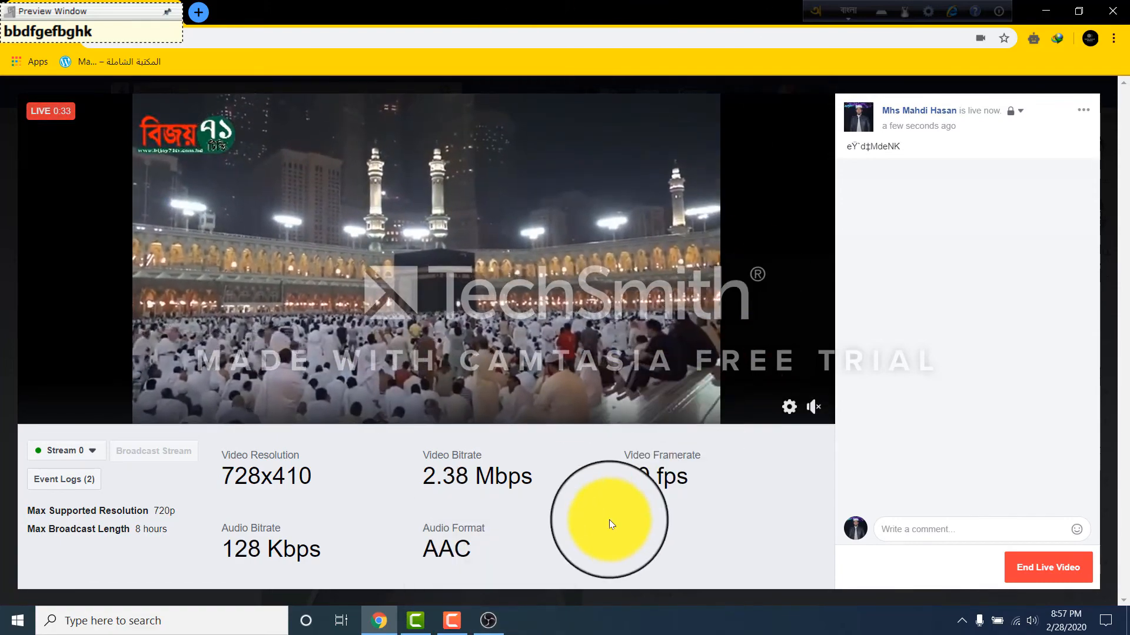
# Switch to OBS to stop the stream, and close the ended-broadcast screen on Facebook in Chrome.
pyautogui.click(488, 621)
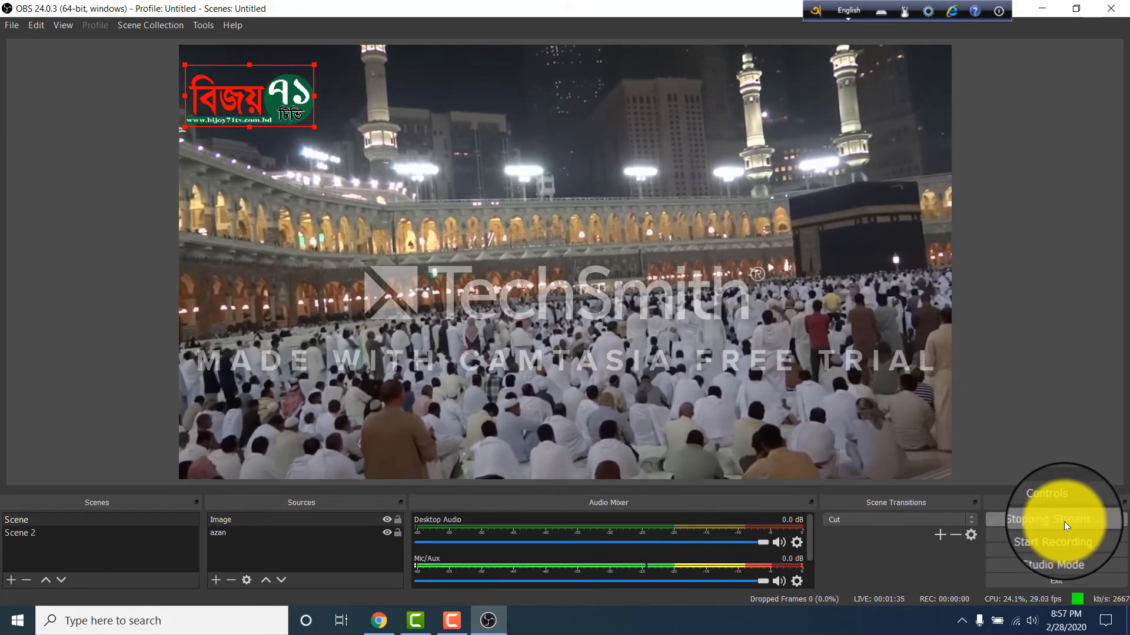
pyautogui.click(1064, 522)
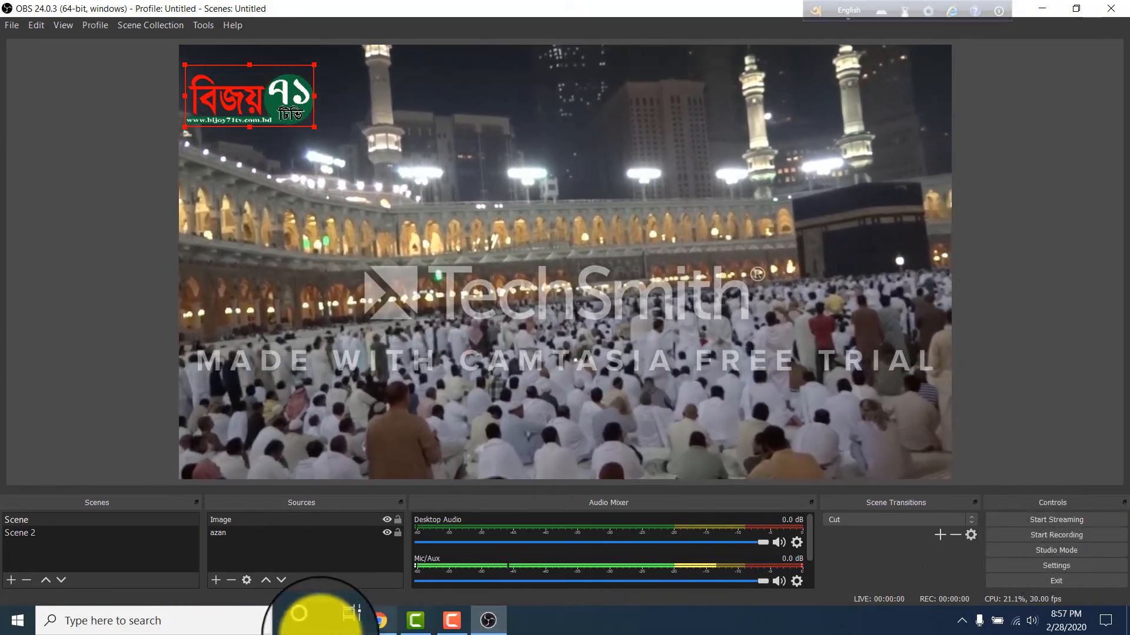
pyautogui.click(387, 625)
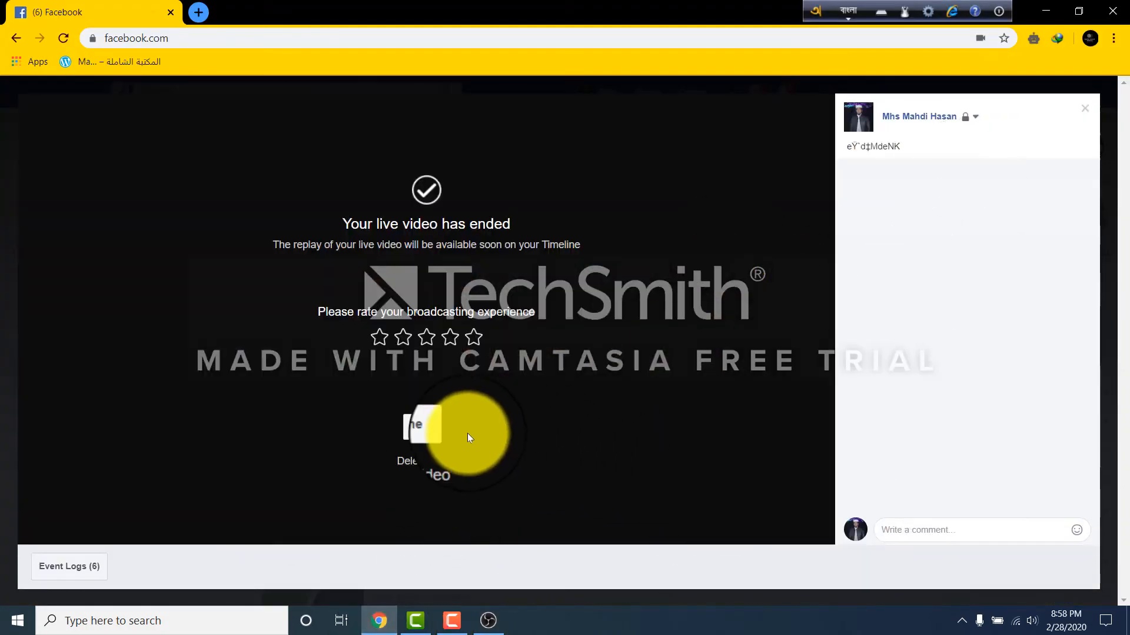
pyautogui.click(431, 434)
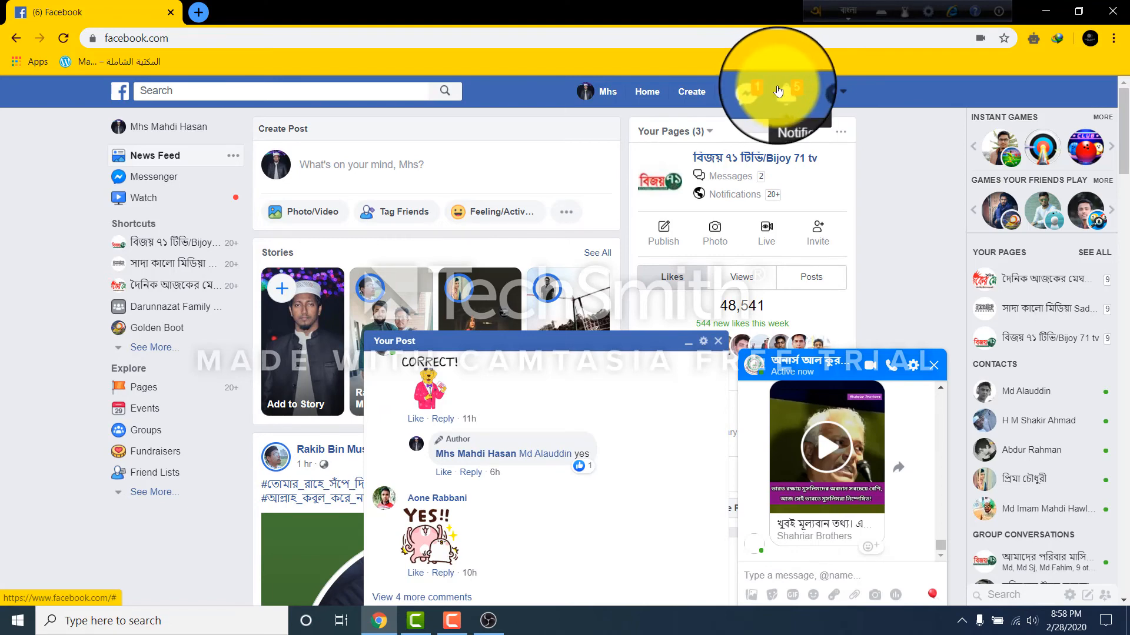
# Close the post pop-up and the chat window on the Facebook home page.
pyautogui.click(728, 343)
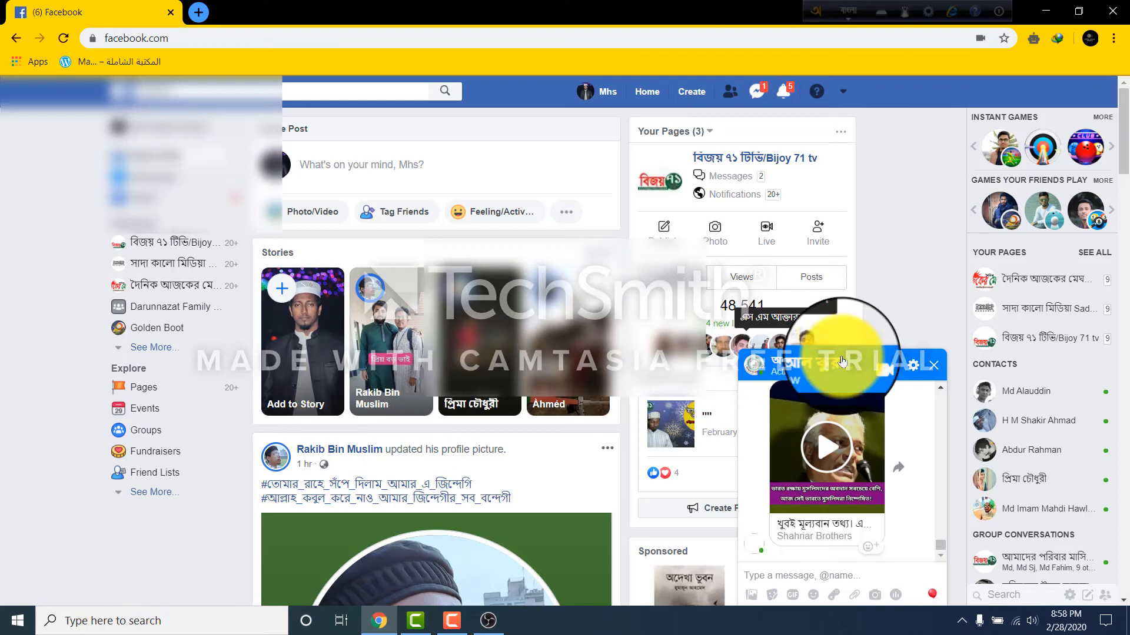
pyautogui.click(934, 361)
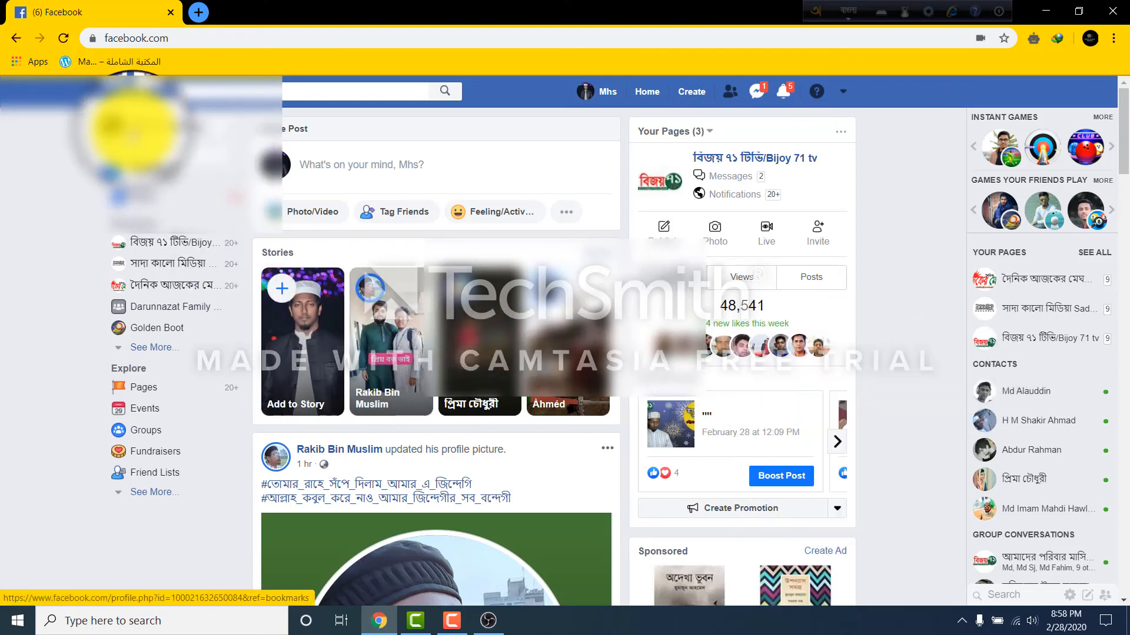
# Play the finished live video from the profile timeline, and return to OBS.
pyautogui.click(135, 124)
pyautogui.scroll(-8, 353, 282)
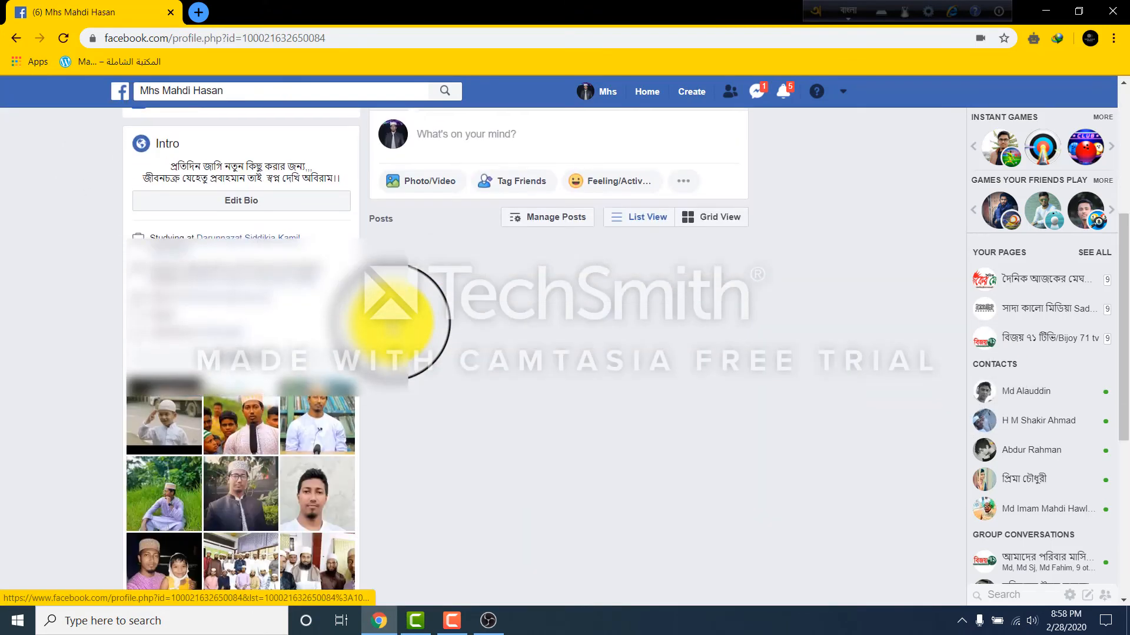
pyautogui.click(556, 344)
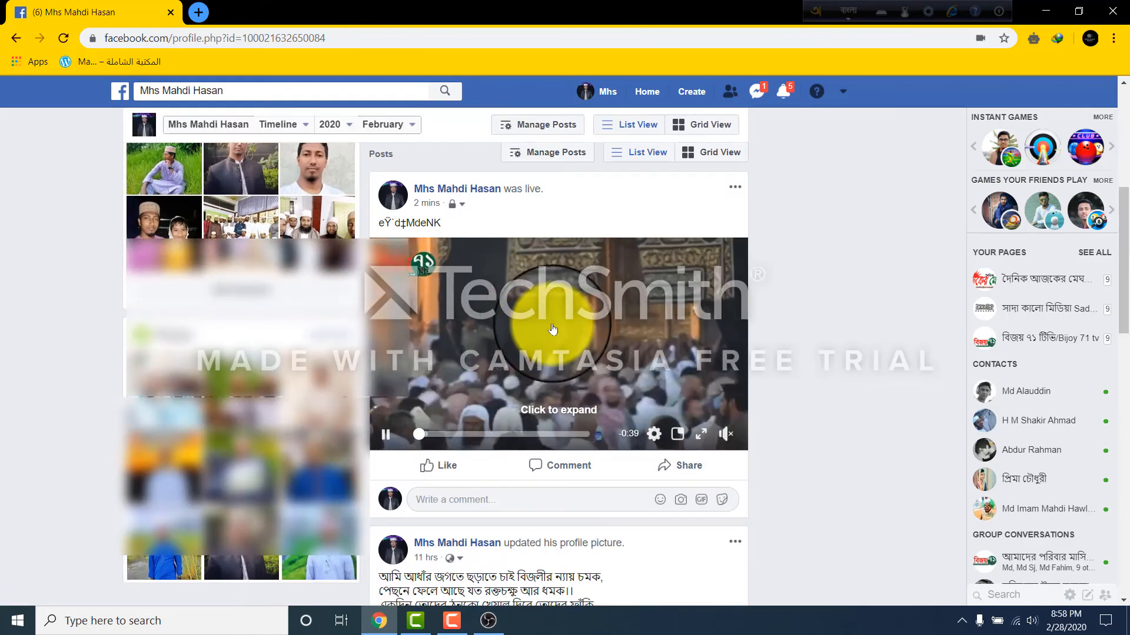
pyautogui.click(558, 342)
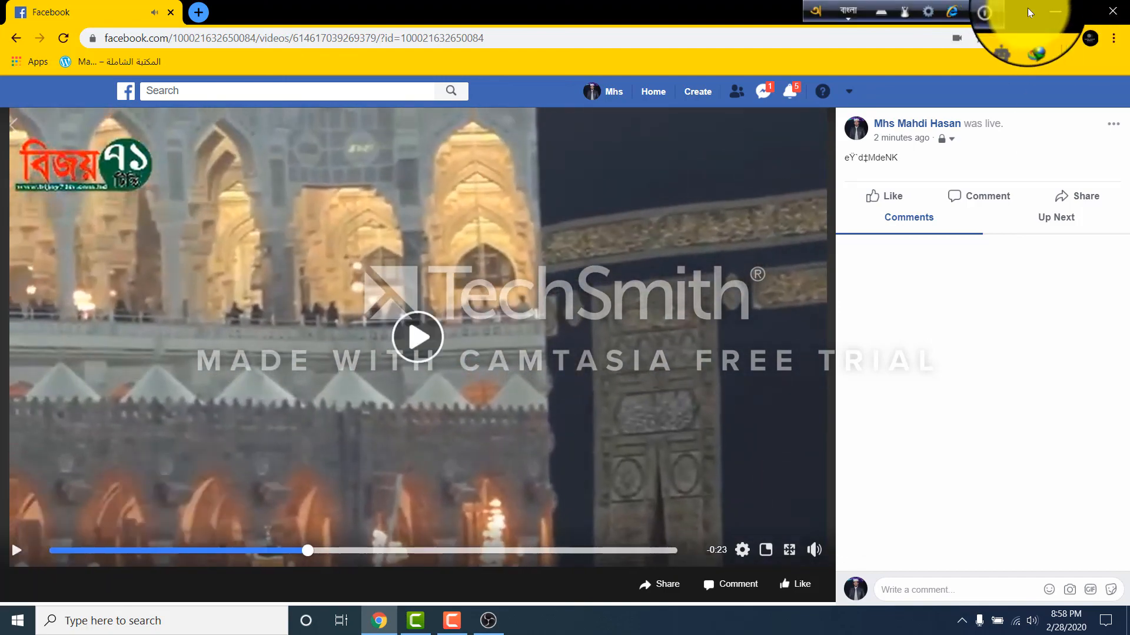
pyautogui.click(1046, 8)
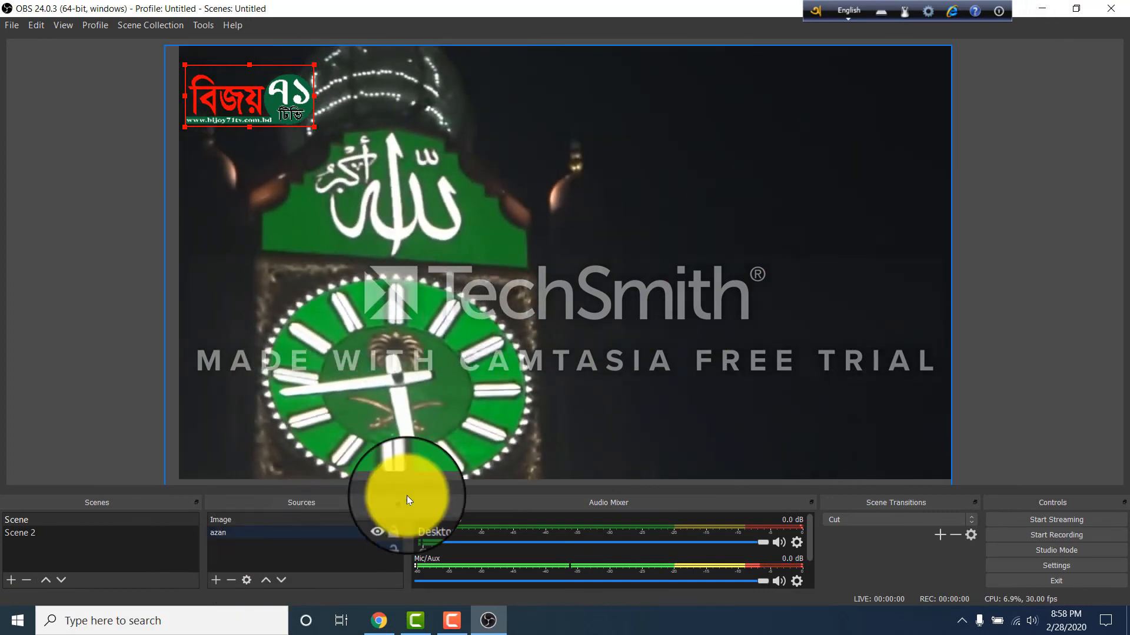